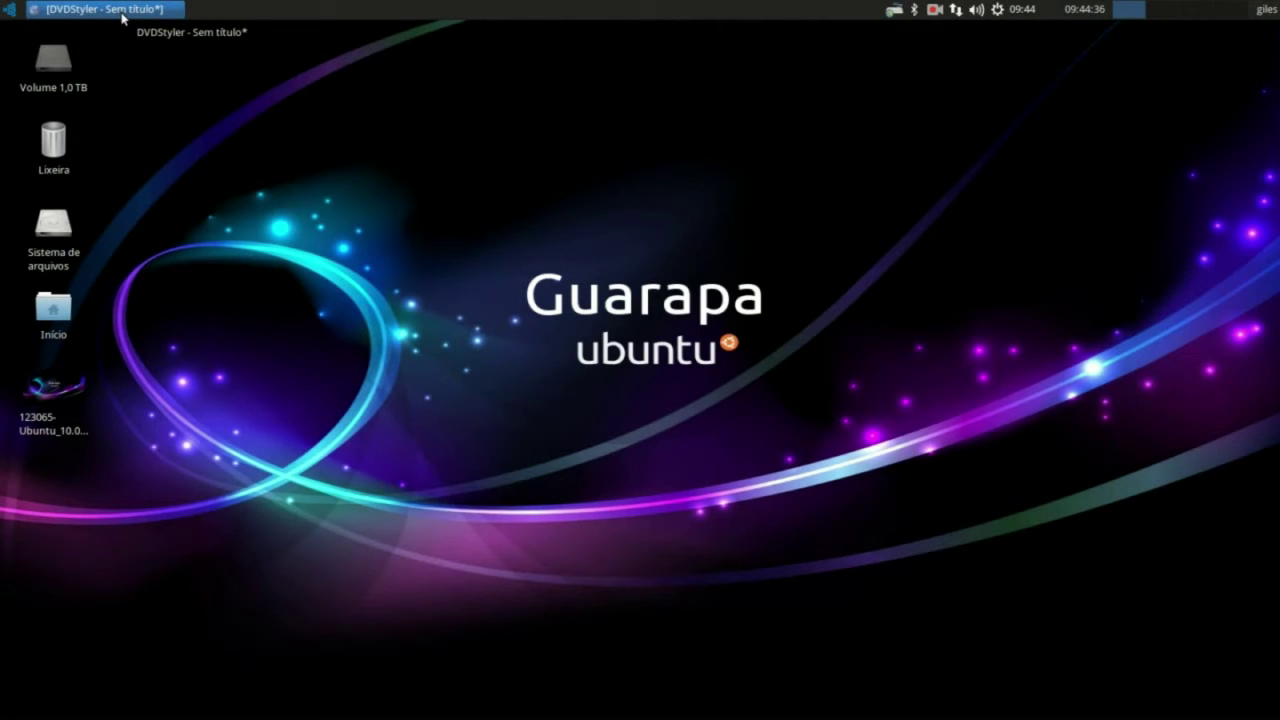
Switch to DVDStyler and start a new DVD project, discarding the changes to the untitled one.
{"action": "left_click", "coordinate": [122, 16]}
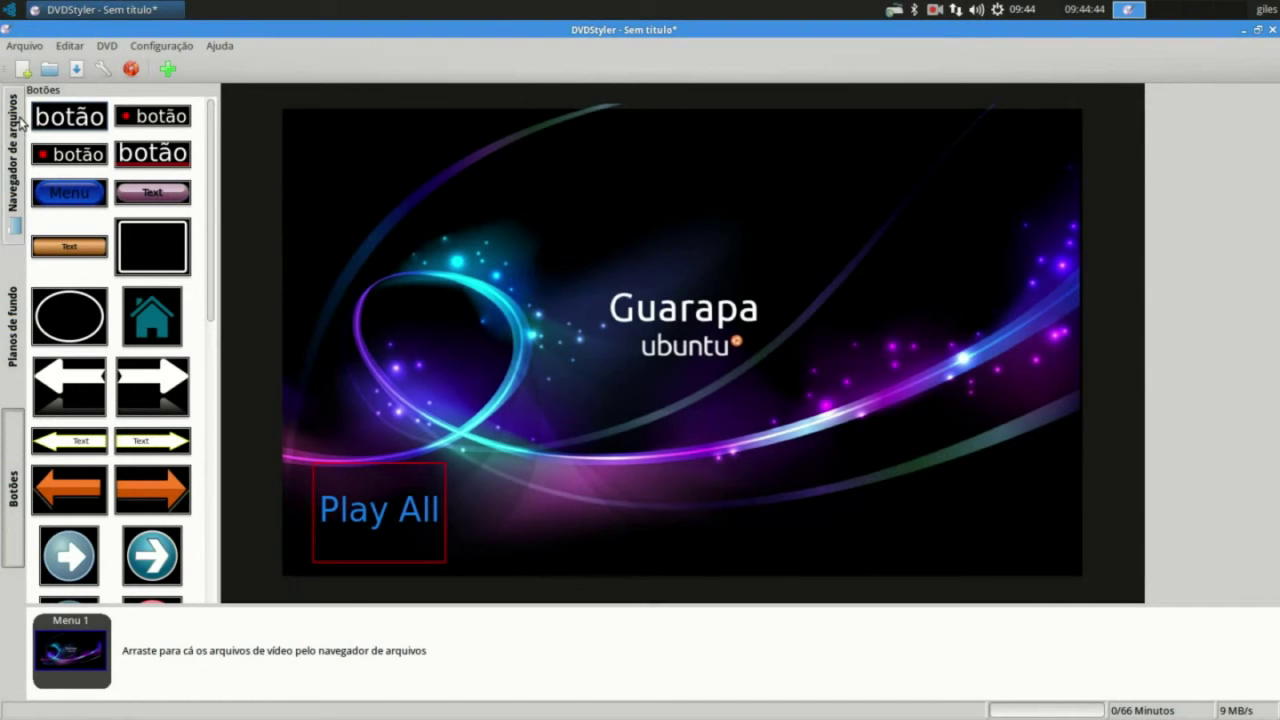
{"action": "left_click", "coordinate": [24, 45]}
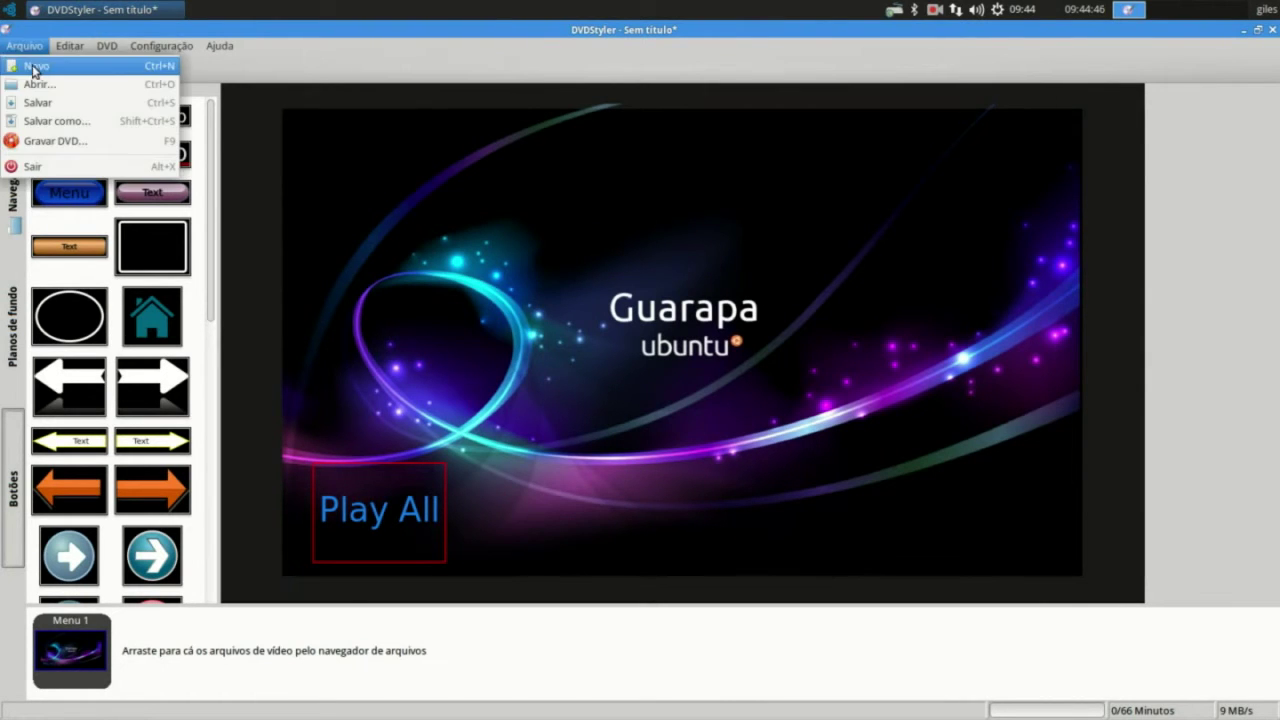
{"action": "left_click", "coordinate": [30, 63]}
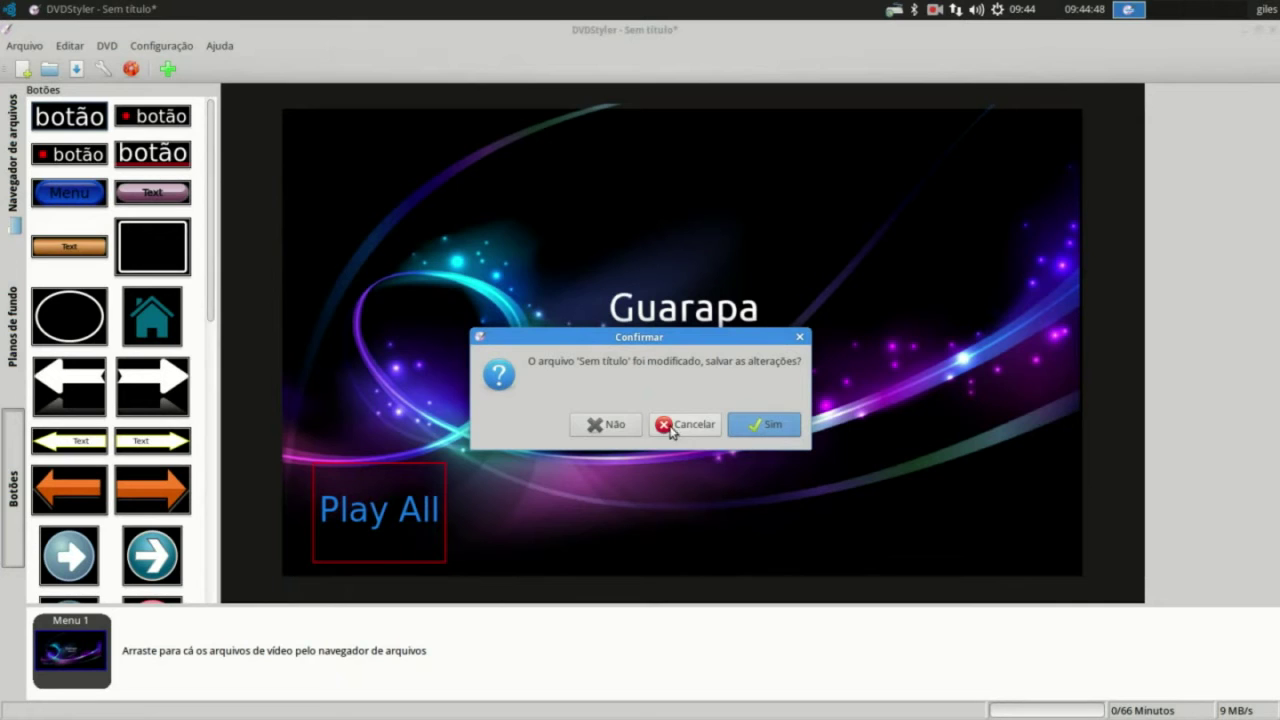
{"action": "left_click", "coordinate": [616, 426]}
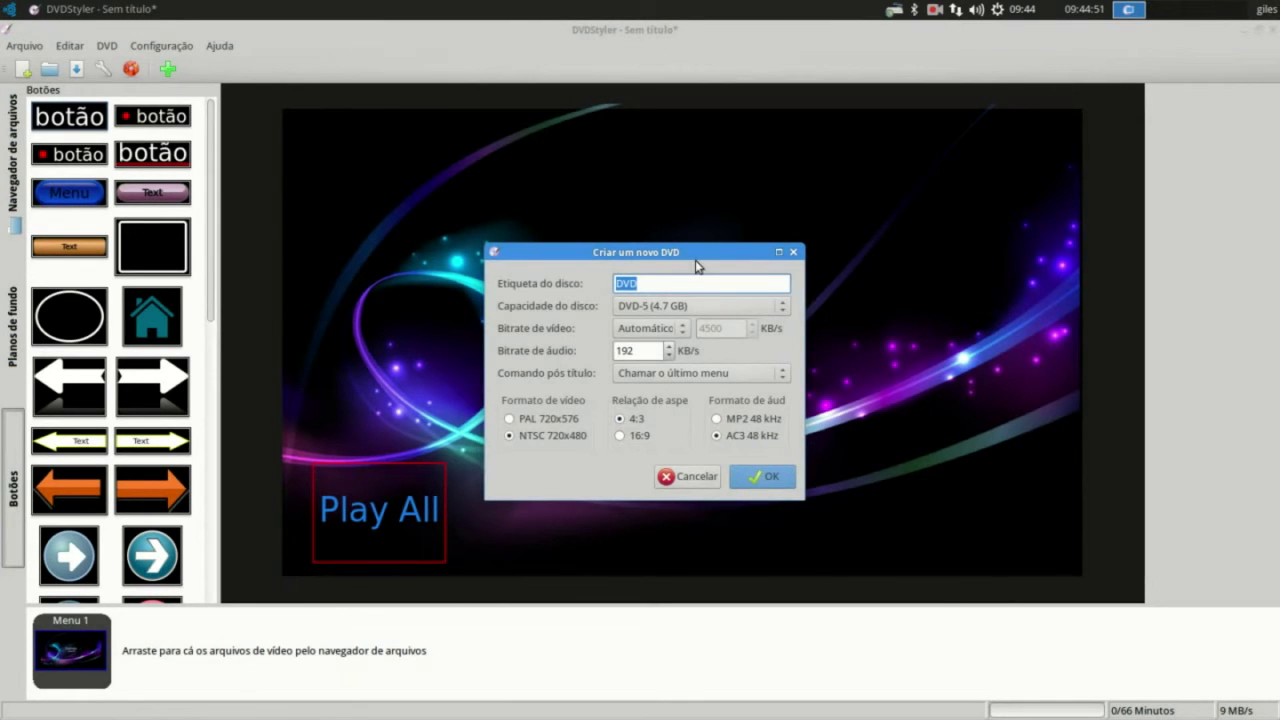
{"action": "left_click_drag", "start_coordinate": [697, 256], "coordinate": [629, 192]}
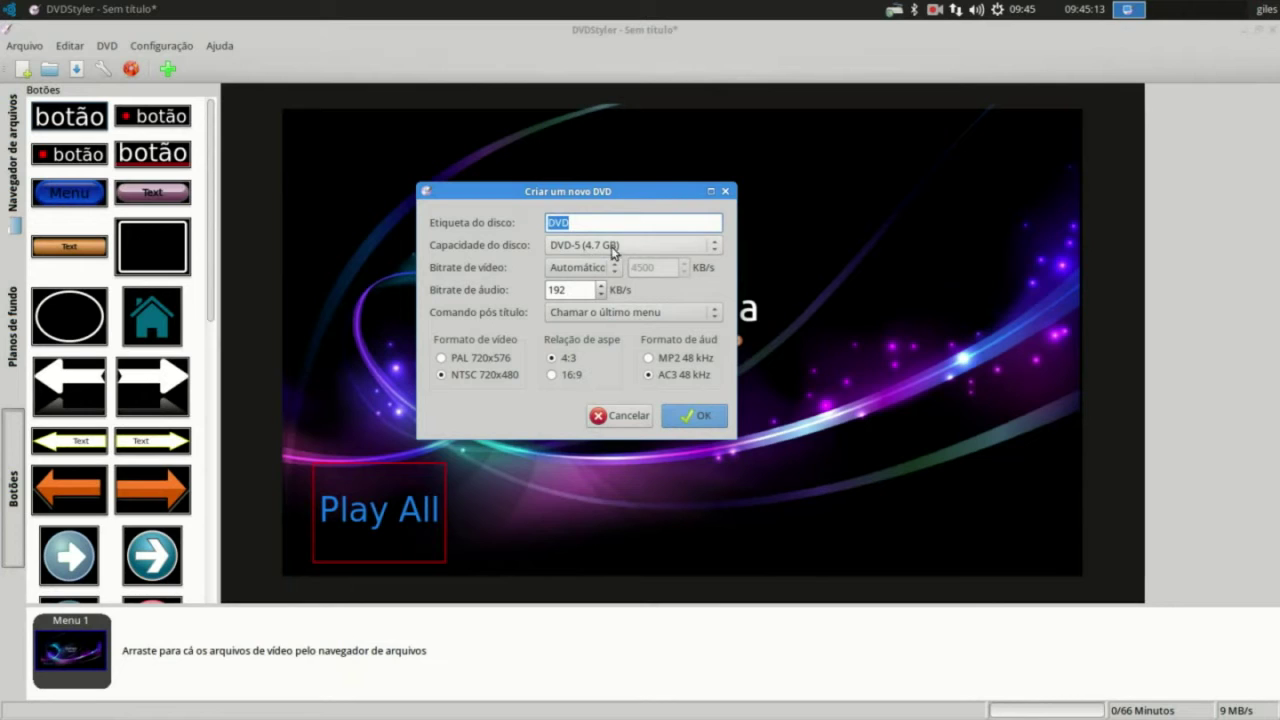
Choose DVD-5 (4.7 GB) as the disc capacity for the new DVD.
{"action": "left_click", "coordinate": [712, 246]}
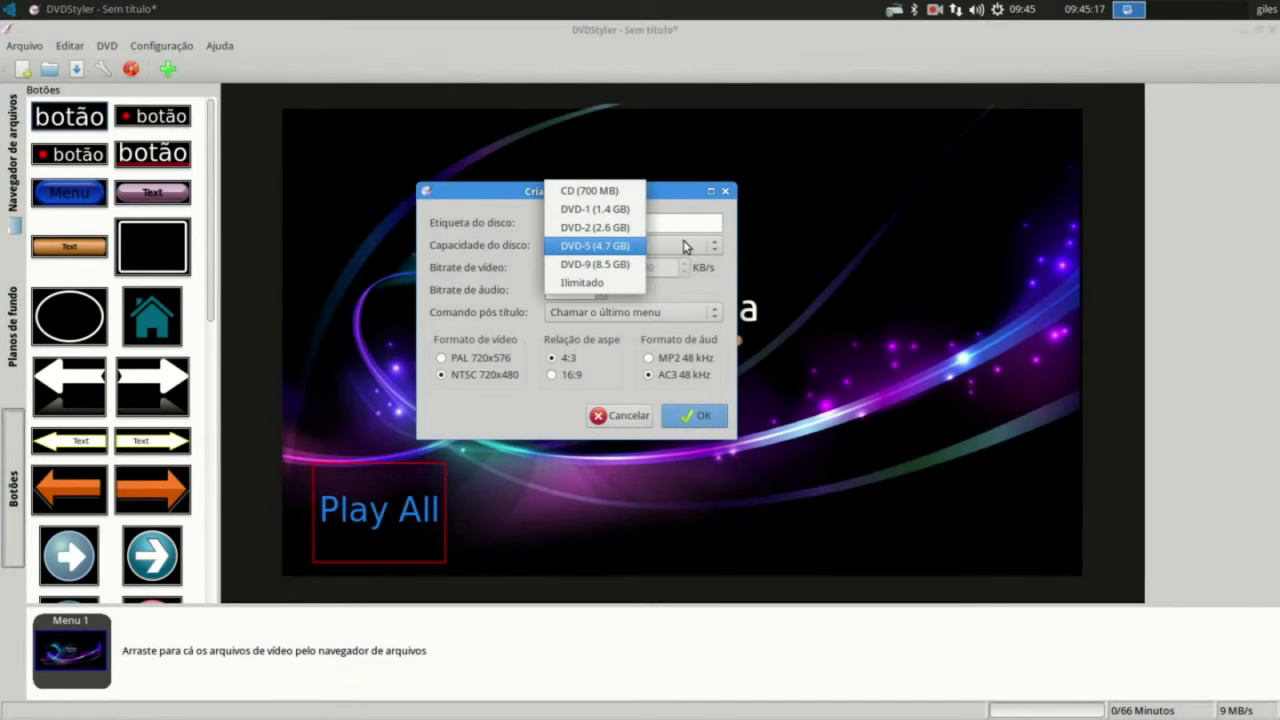
{"action": "left_click", "coordinate": [600, 250]}
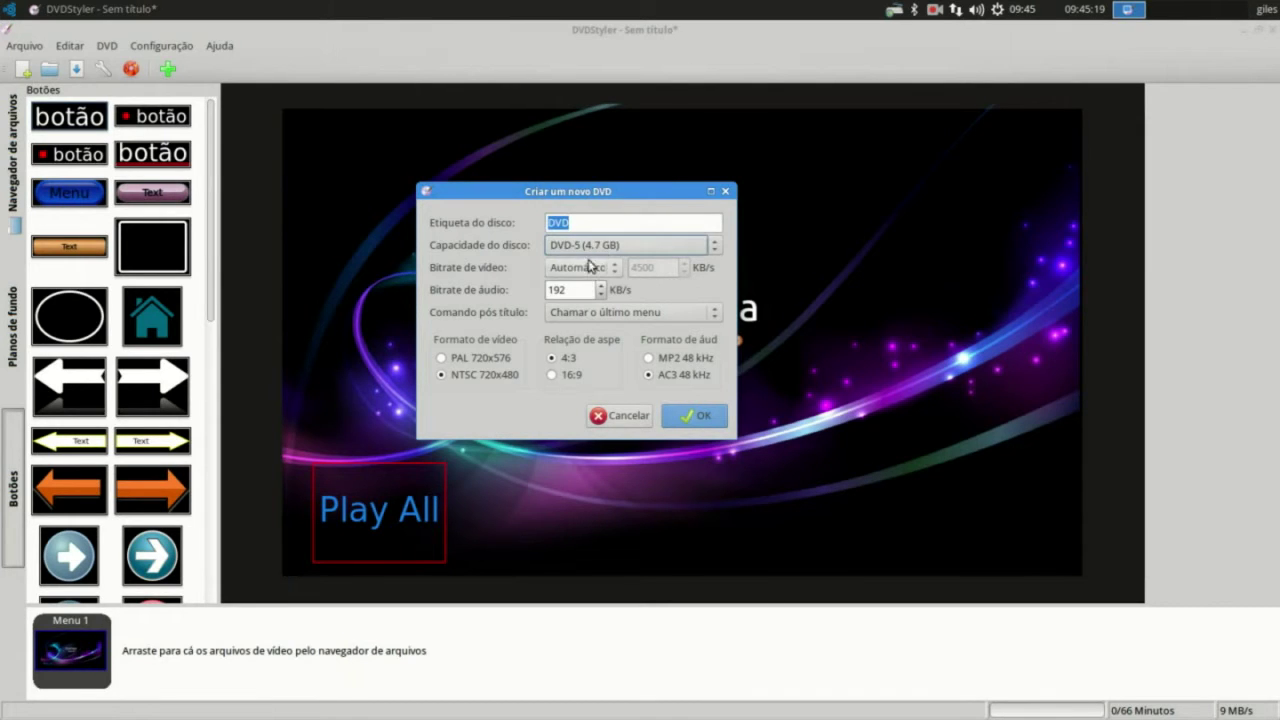
{"action": "left_click", "coordinate": [712, 248]}
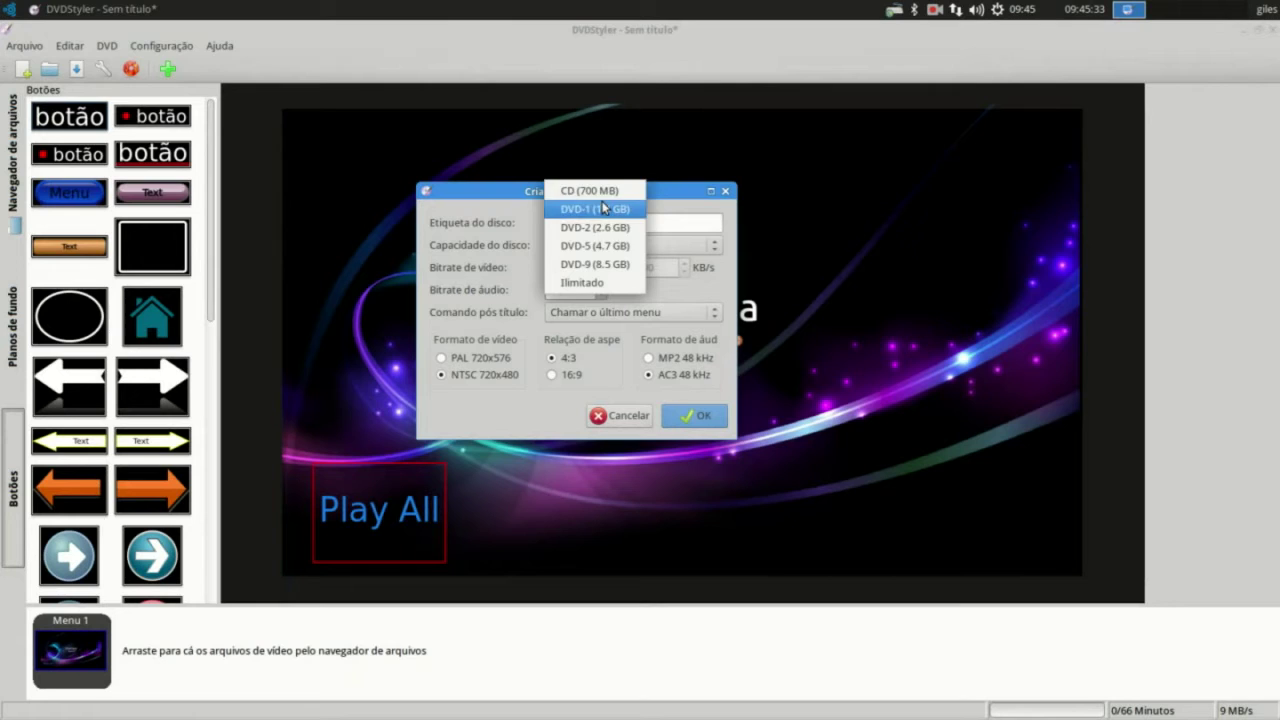
{"action": "left_click", "coordinate": [614, 251]}
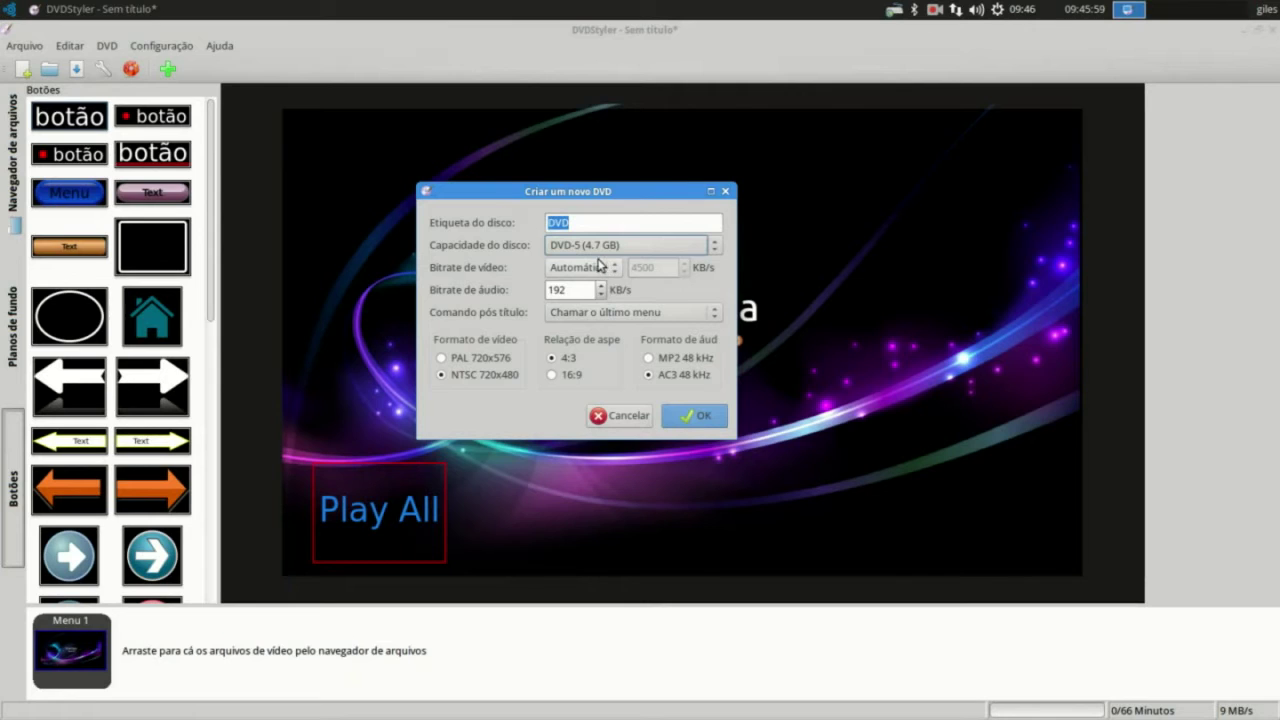
Set the new DVD's video bitrate to Personalizado with a value of 9000 KB/s.
{"action": "left_click", "coordinate": [612, 268]}
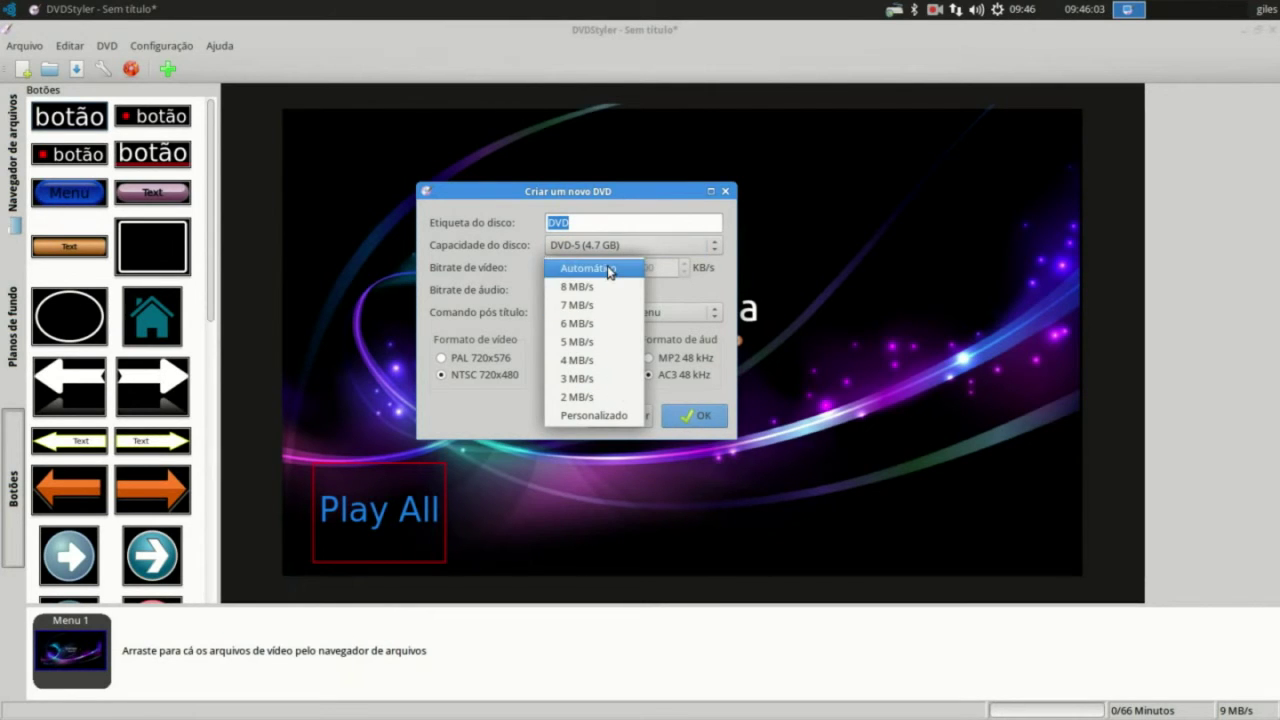
{"action": "left_click", "coordinate": [606, 416]}
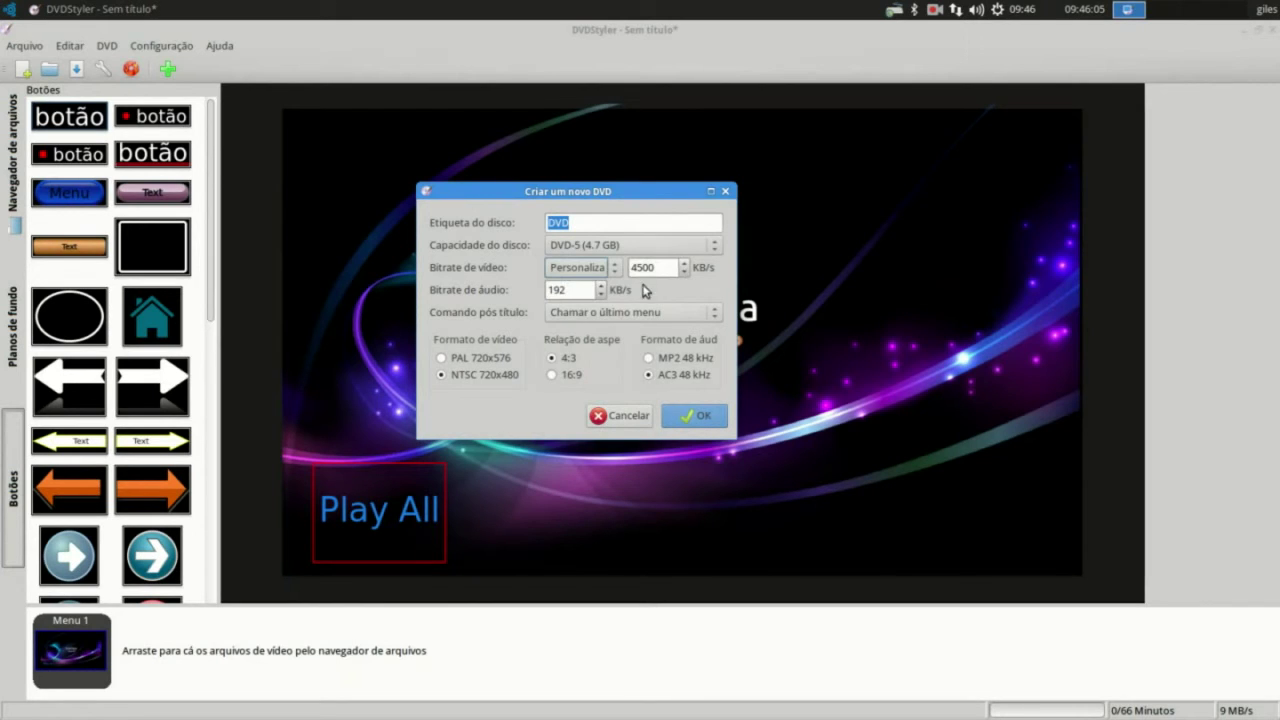
{"action": "left_click", "coordinate": [660, 267]}
{"action": "key", "text": "BackSpace"}
{"action": "key", "text": "BackSpace"}
{"action": "key", "text": "BackSpace"}
{"action": "key", "text": "BackSpace"}
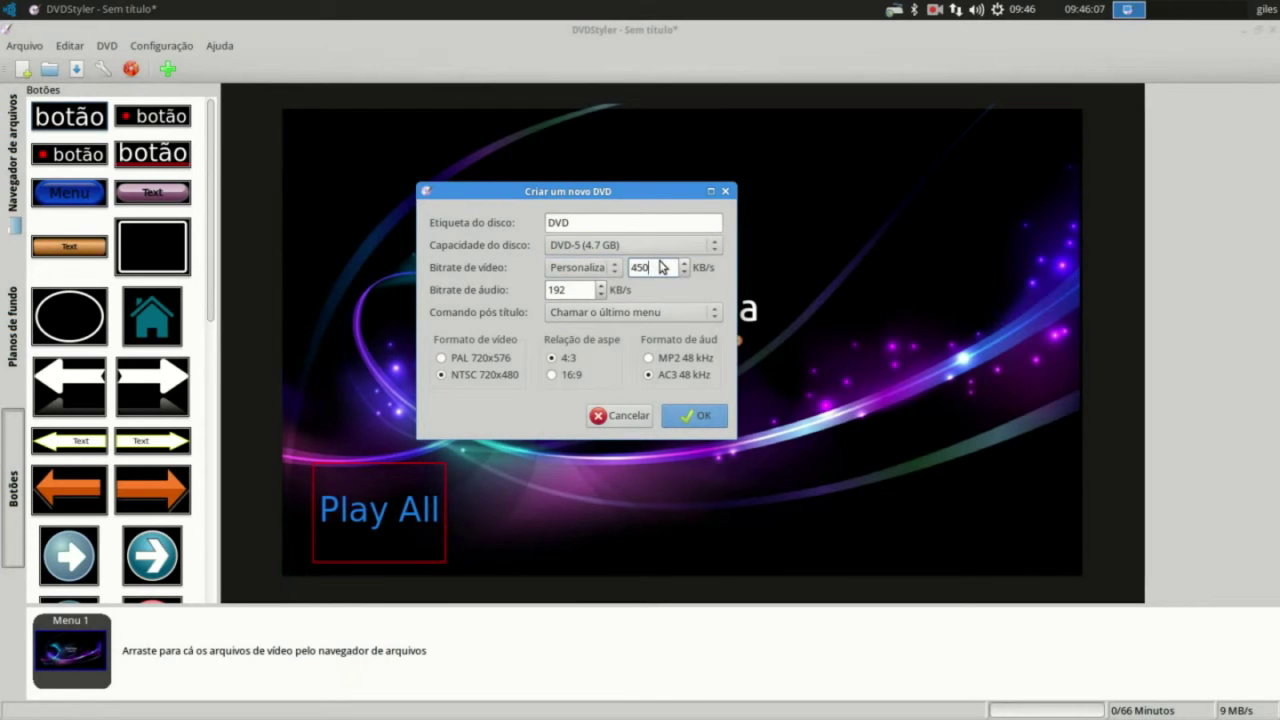
{"action": "type", "text": "9000"}
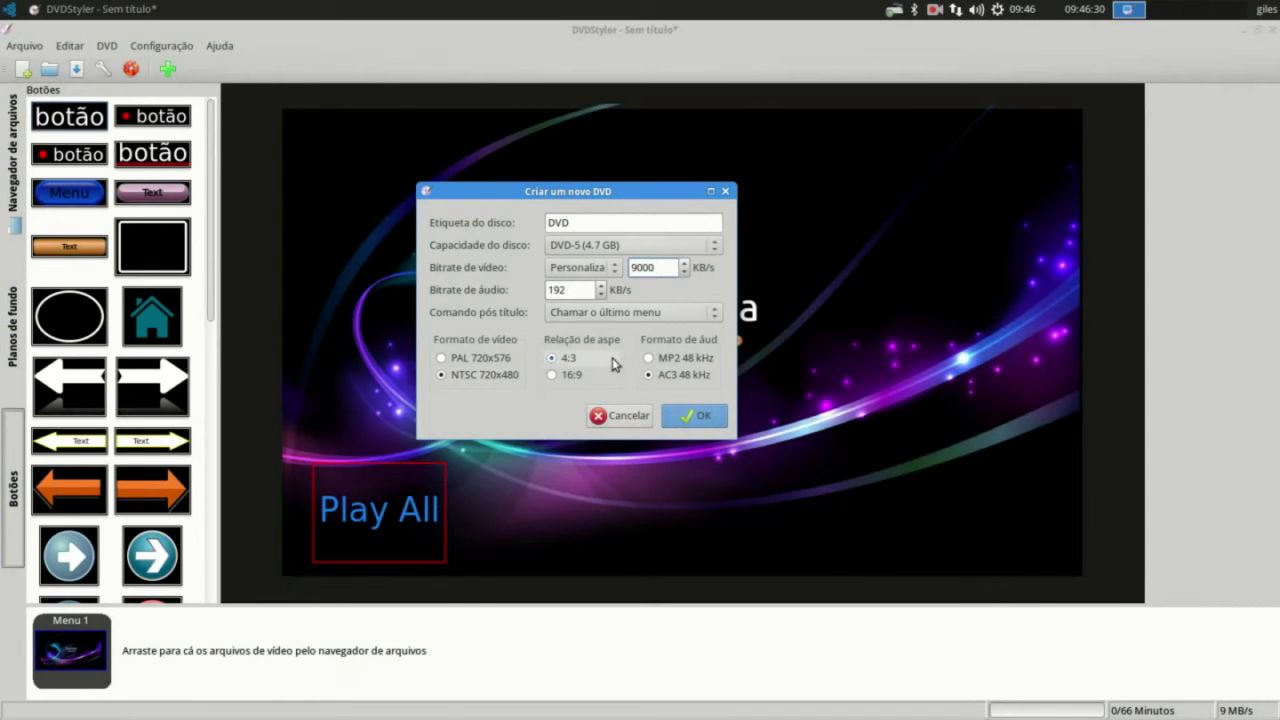
Create the DVD with a 16:9 aspect ratio and the teal menu template with vertical light stripes.
{"action": "left_click", "coordinate": [550, 378]}
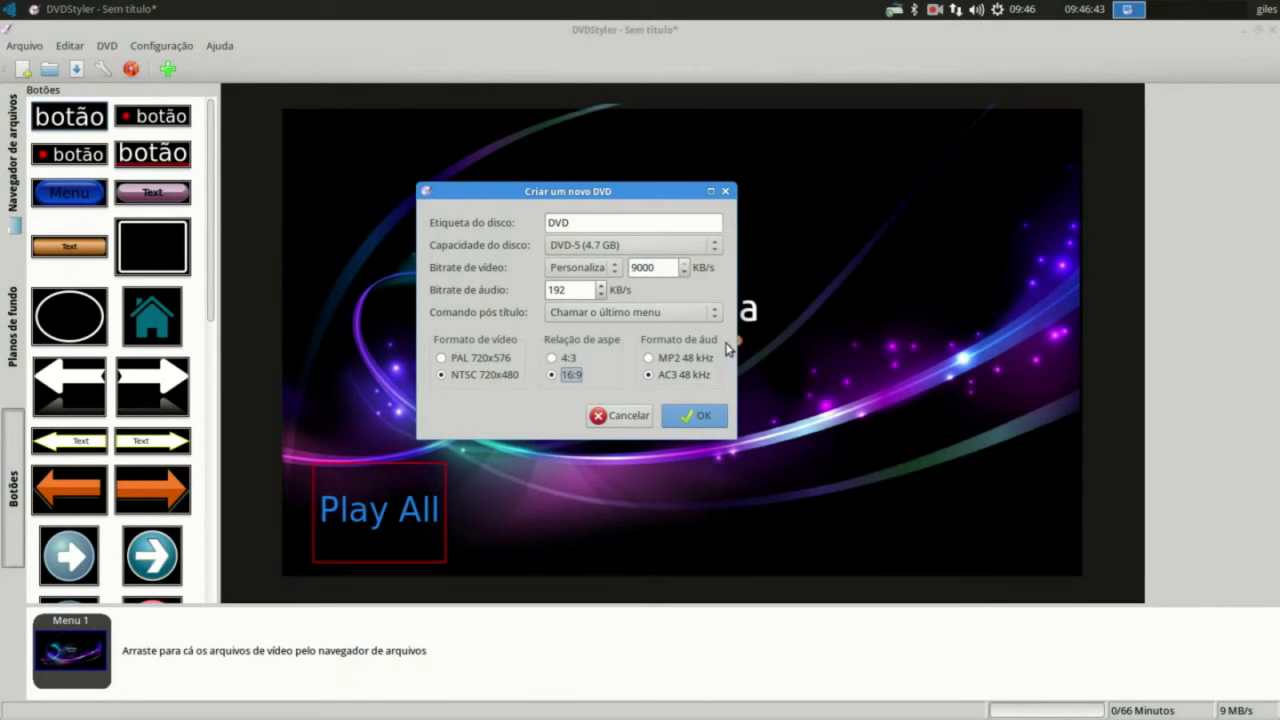
{"action": "left_click", "coordinate": [703, 415]}
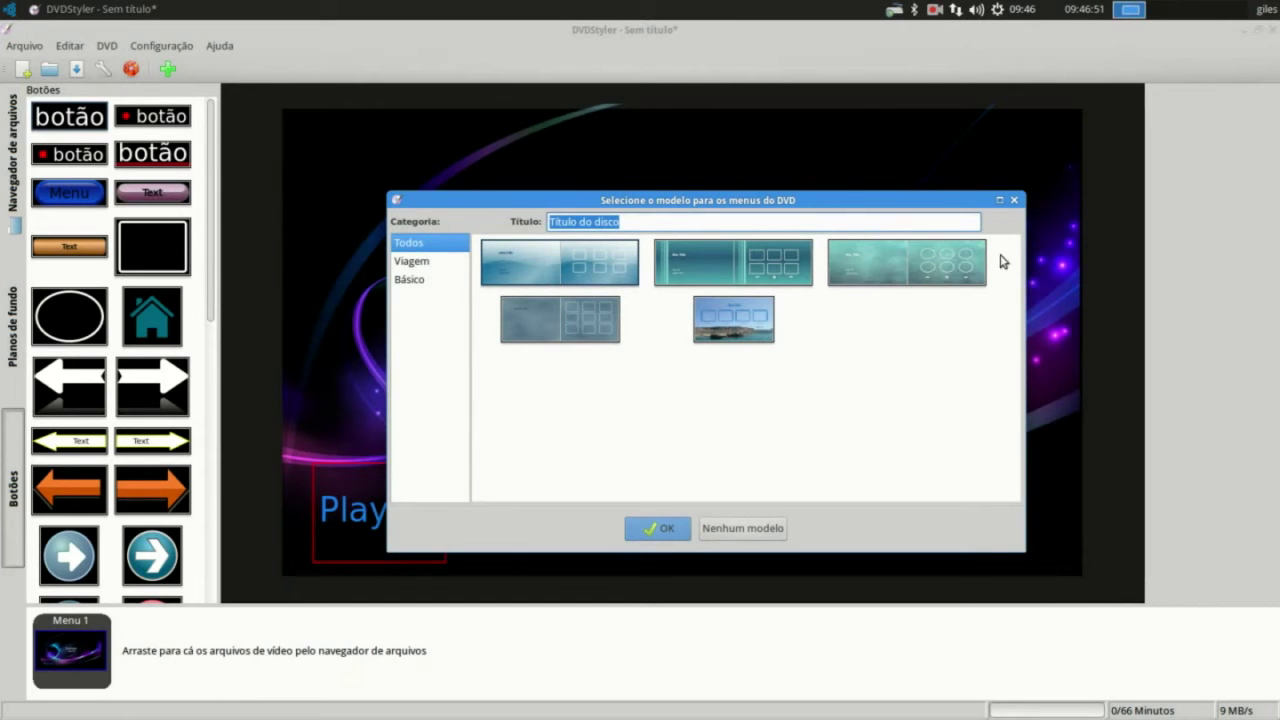
{"action": "double_click", "coordinate": [700, 262]}
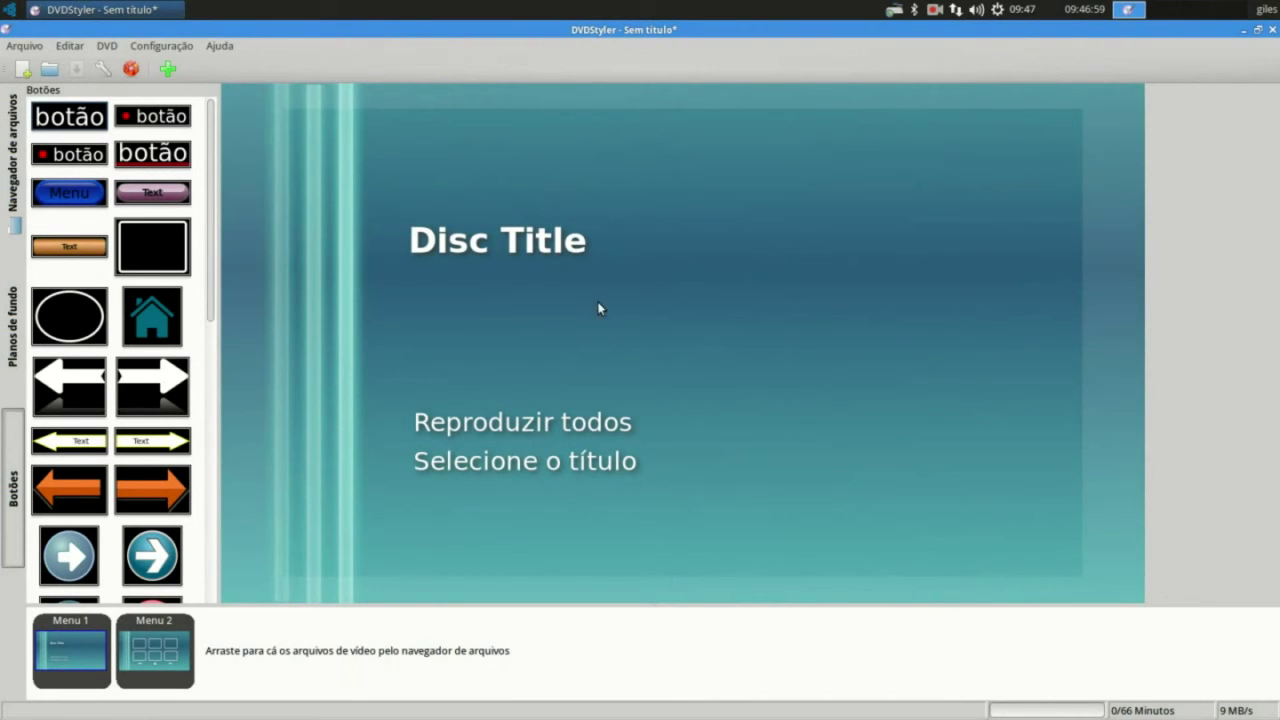
Move the Disc Title, Reproduzir todos and Selecione o título texts to the middle of Menu 1, roughly aligned with each other.
{"action": "left_click_drag", "start_coordinate": [528, 240], "coordinate": [749, 220]}
{"action": "left_click", "coordinate": [562, 425]}
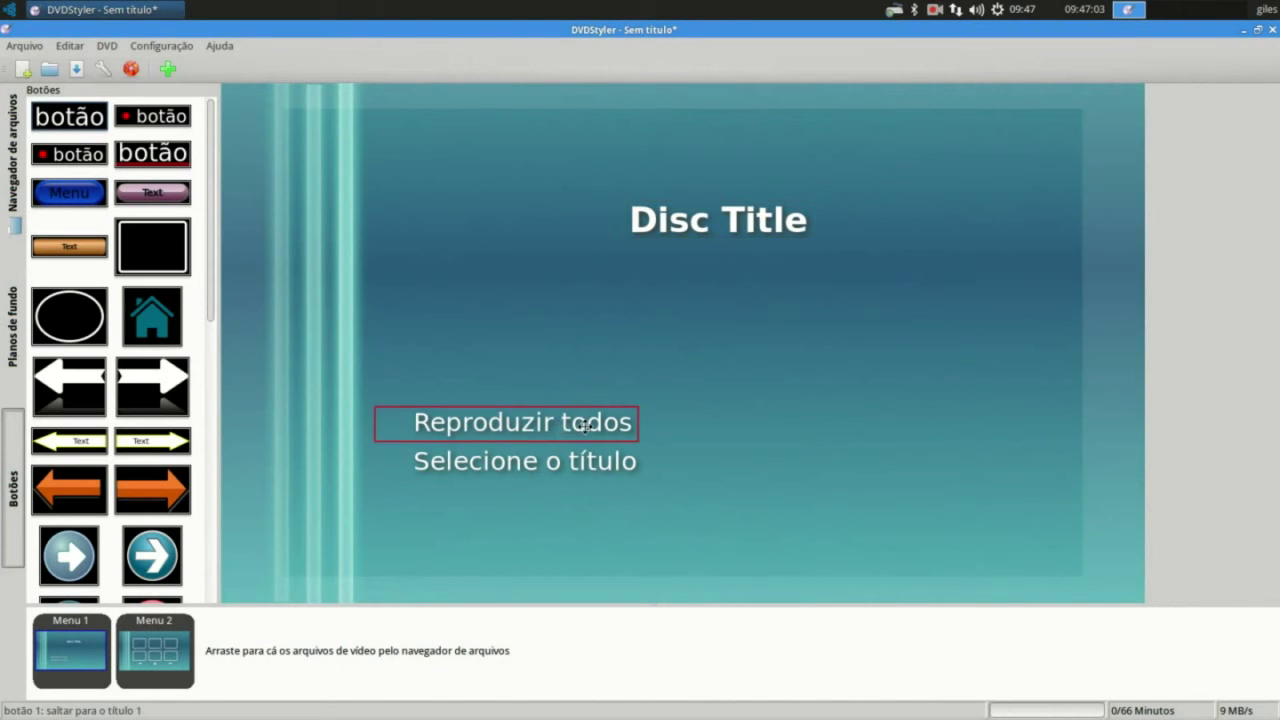
{"action": "left_click_drag", "start_coordinate": [562, 425], "coordinate": [758, 389]}
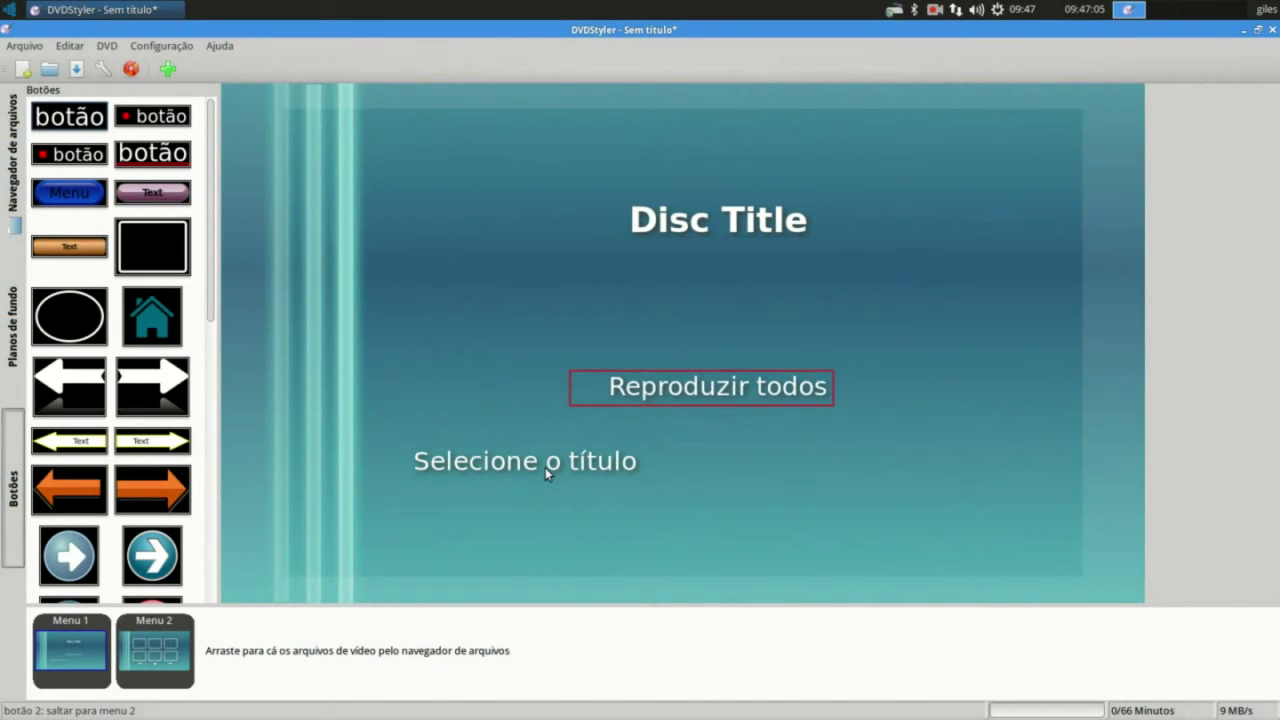
{"action": "left_click_drag", "start_coordinate": [545, 467], "coordinate": [740, 482]}
{"action": "mouse_move", "coordinate": [743, 386]}
{"action": "left_mouse_down"}
{"action": "mouse_move", "coordinate": [737, 406]}
{"action": "mouse_move", "coordinate": [759, 405]}
{"action": "left_mouse_up"}
{"action": "left_click", "coordinate": [730, 222]}
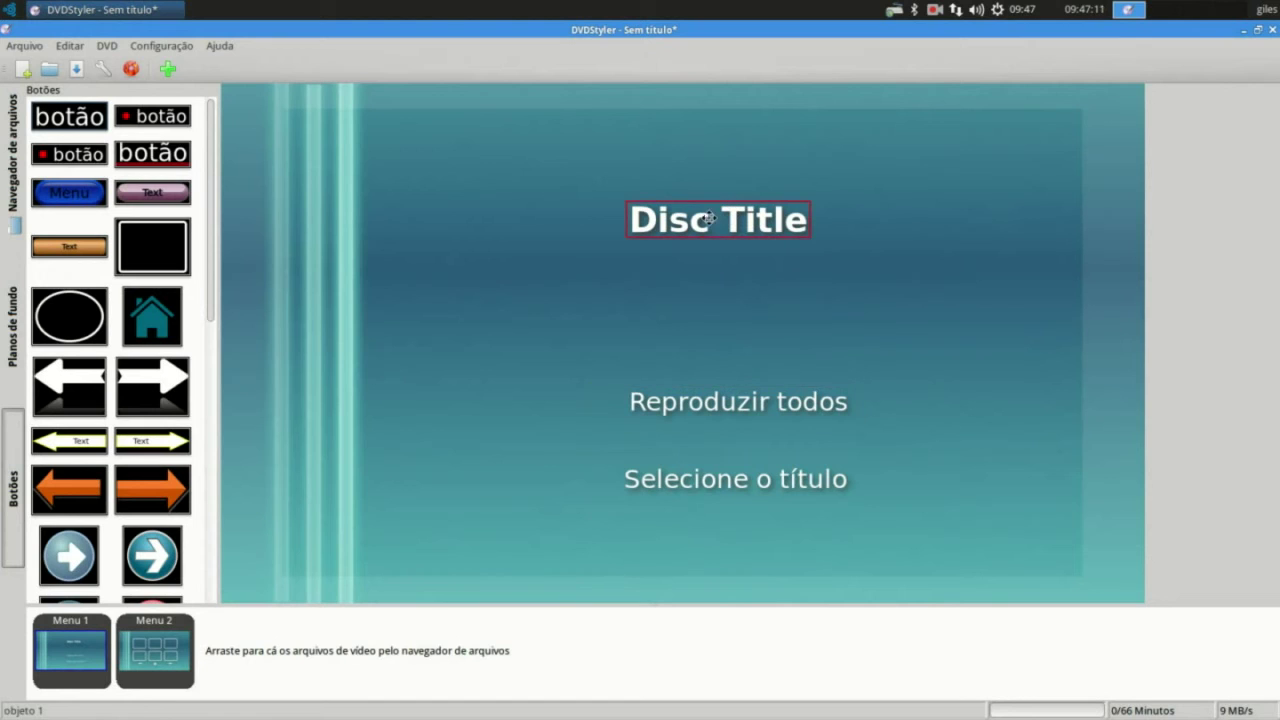
{"action": "left_click", "coordinate": [731, 403]}
{"action": "left_click", "coordinate": [730, 488]}
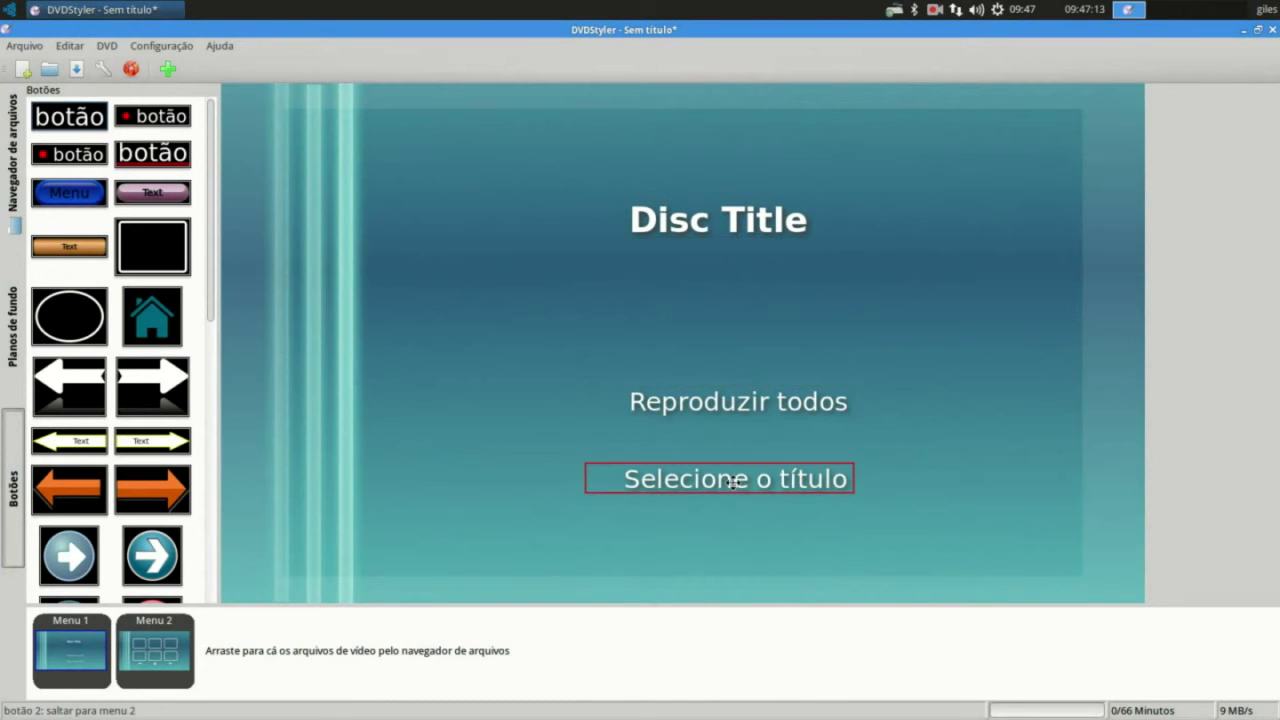
Move the Disc Title text higher, close to the upper edge of Menu 1.
{"action": "double_click", "coordinate": [722, 222]}
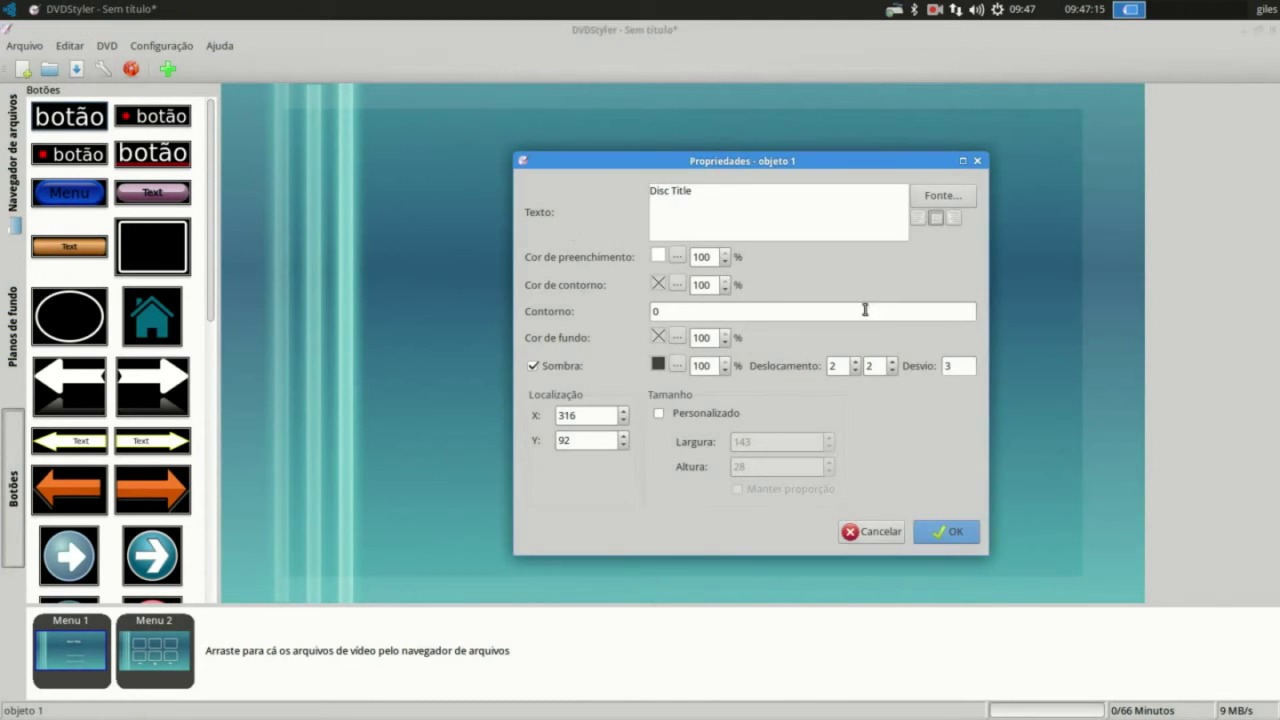
{"action": "left_click", "coordinate": [878, 533]}
{"action": "left_click_drag", "start_coordinate": [757, 222], "coordinate": [762, 196]}
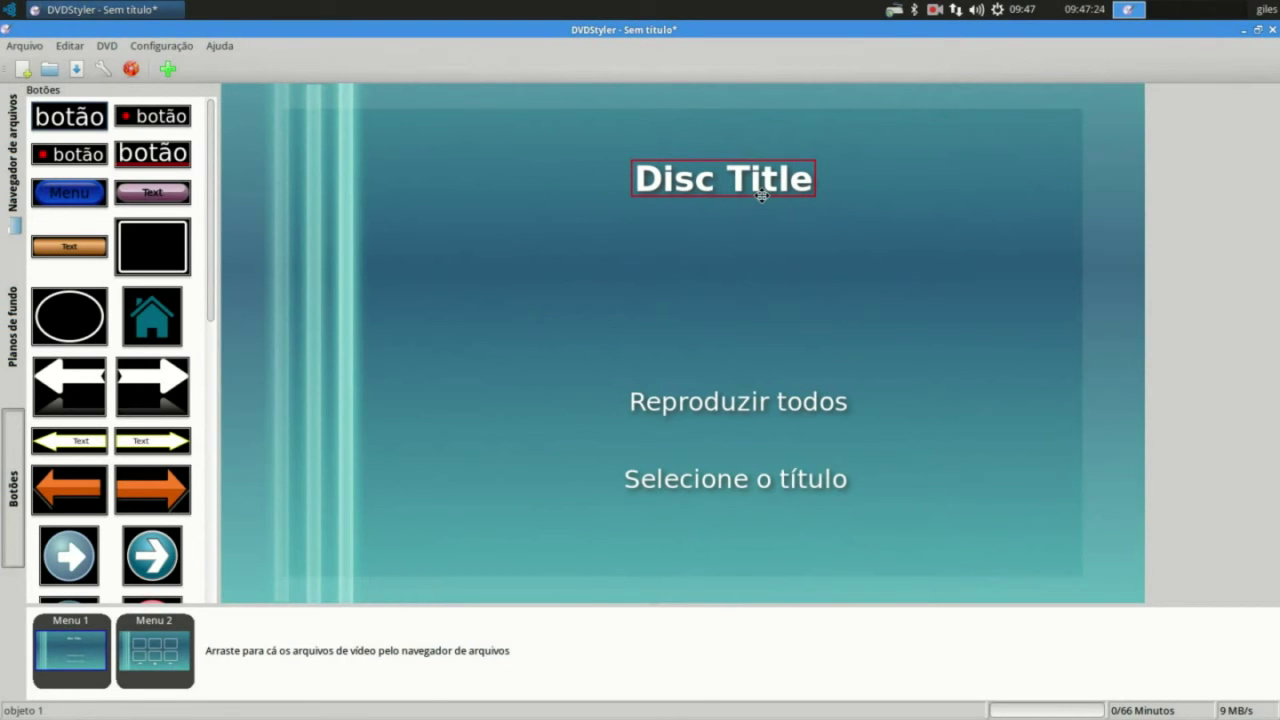
Try the gold background on Menu 1 and replace it with the pale green one with dark green side bands.
{"action": "left_click", "coordinate": [14, 366]}
{"action": "left_click_drag", "start_coordinate": [208, 334], "coordinate": [208, 420]}
{"action": "double_click", "coordinate": [65, 381]}
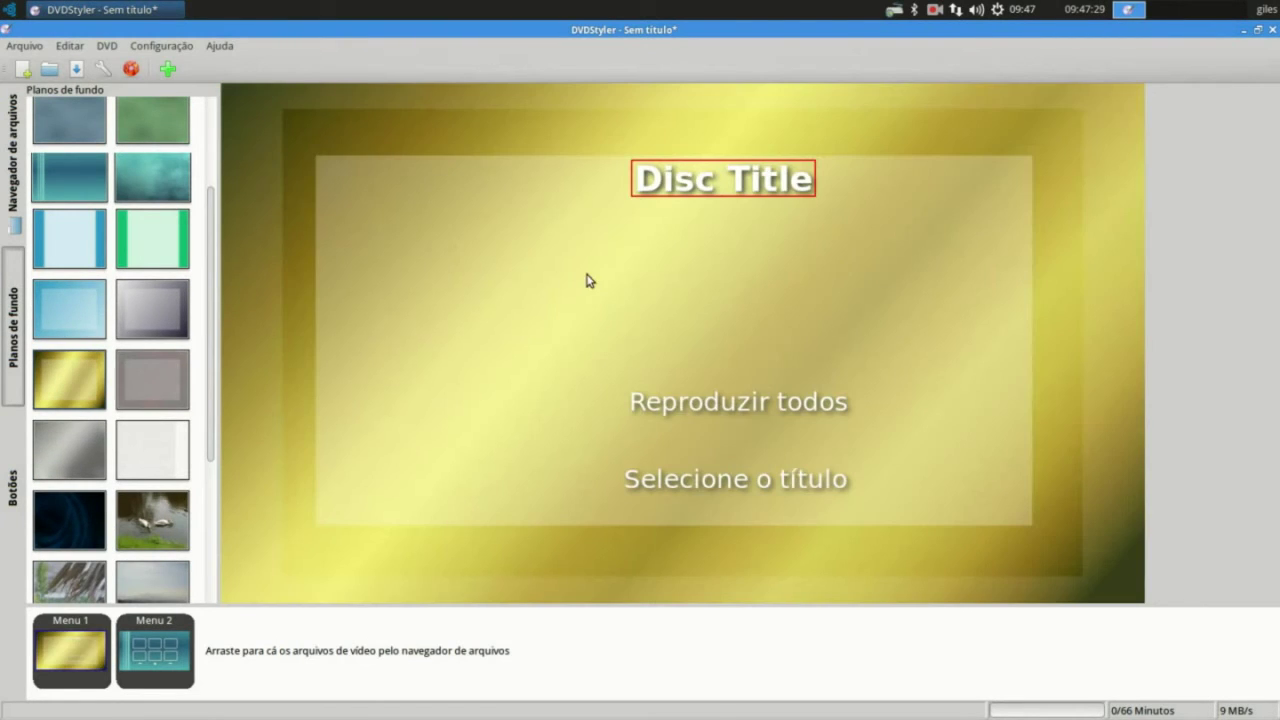
{"action": "double_click", "coordinate": [152, 240]}
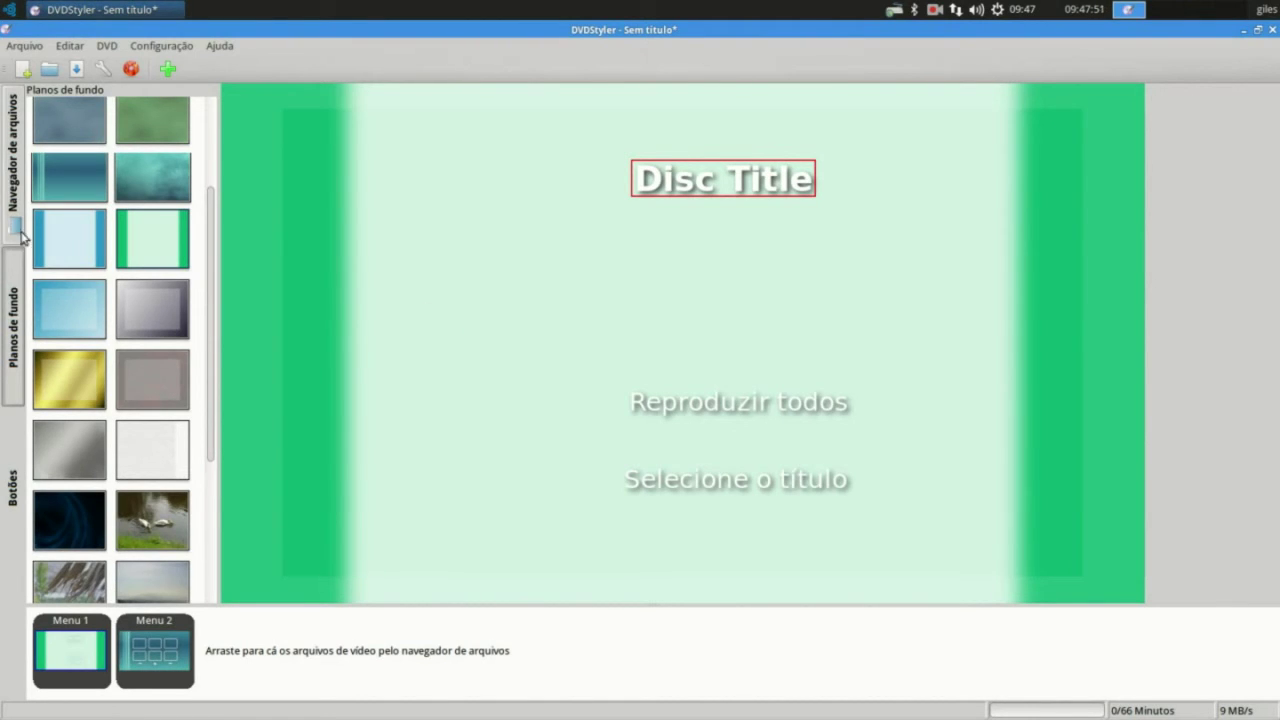
Look over the file browser, the background and button collections, and the available file and DVD commands.
{"action": "left_click", "coordinate": [14, 155]}
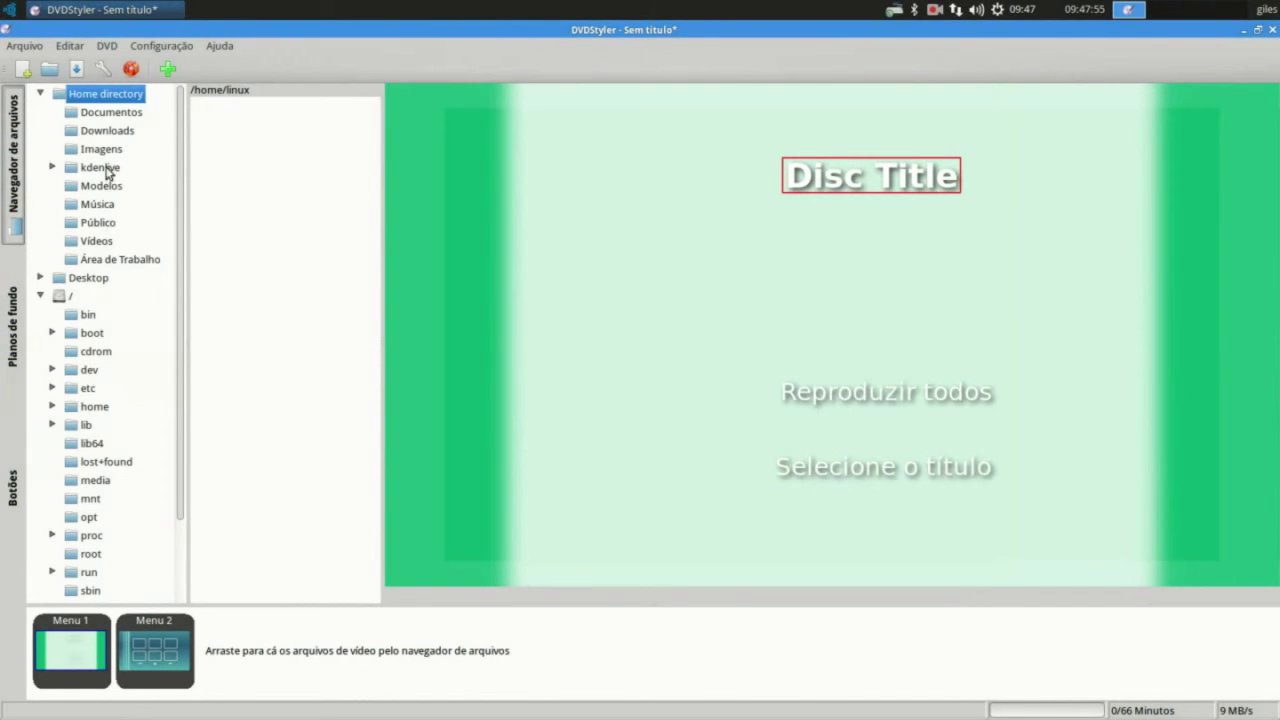
{"action": "left_click", "coordinate": [15, 342]}
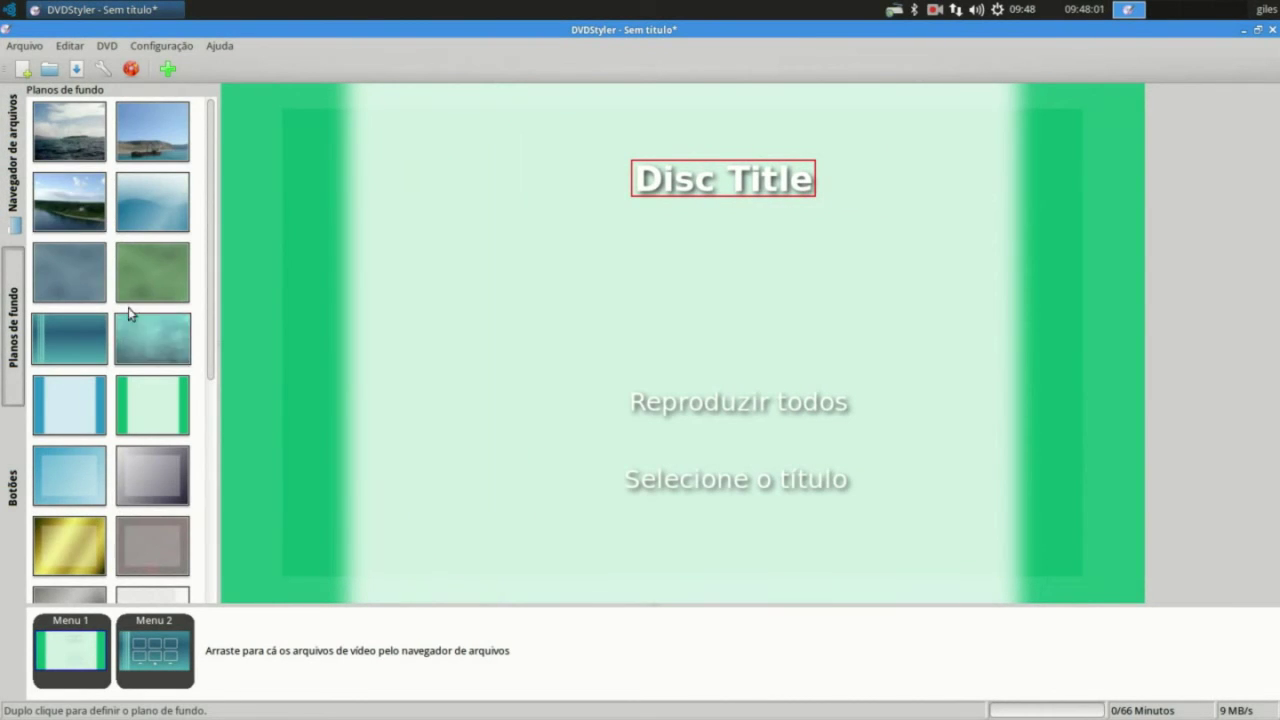
{"action": "left_click", "coordinate": [22, 487]}
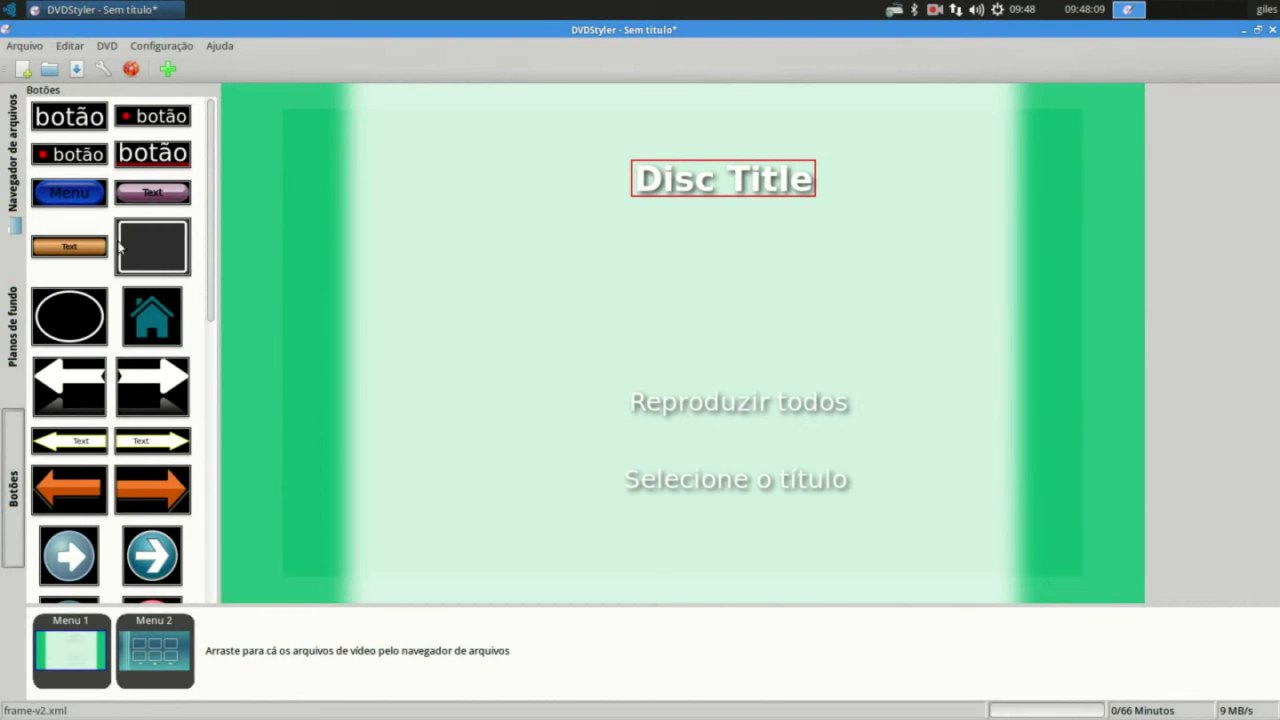
{"action": "left_click", "coordinate": [14, 205]}
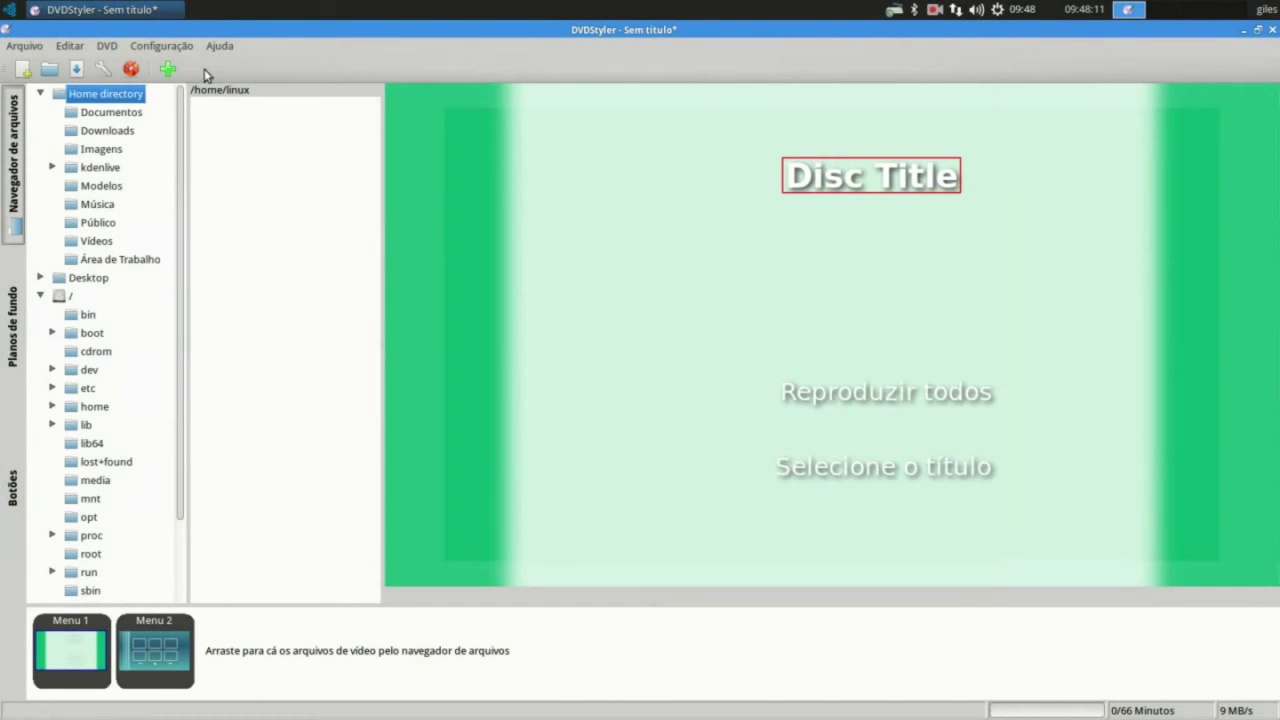
{"action": "left_click", "coordinate": [25, 46]}
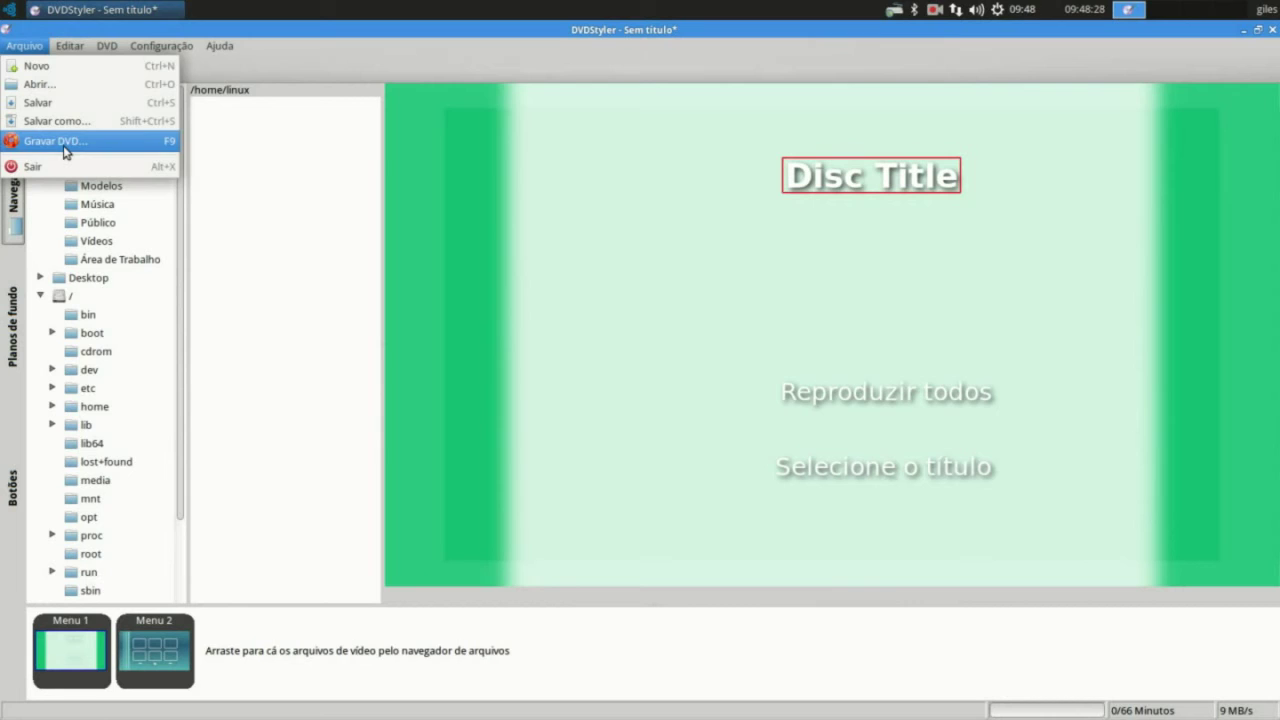
{"action": "mouse_move", "coordinate": [69, 46]}
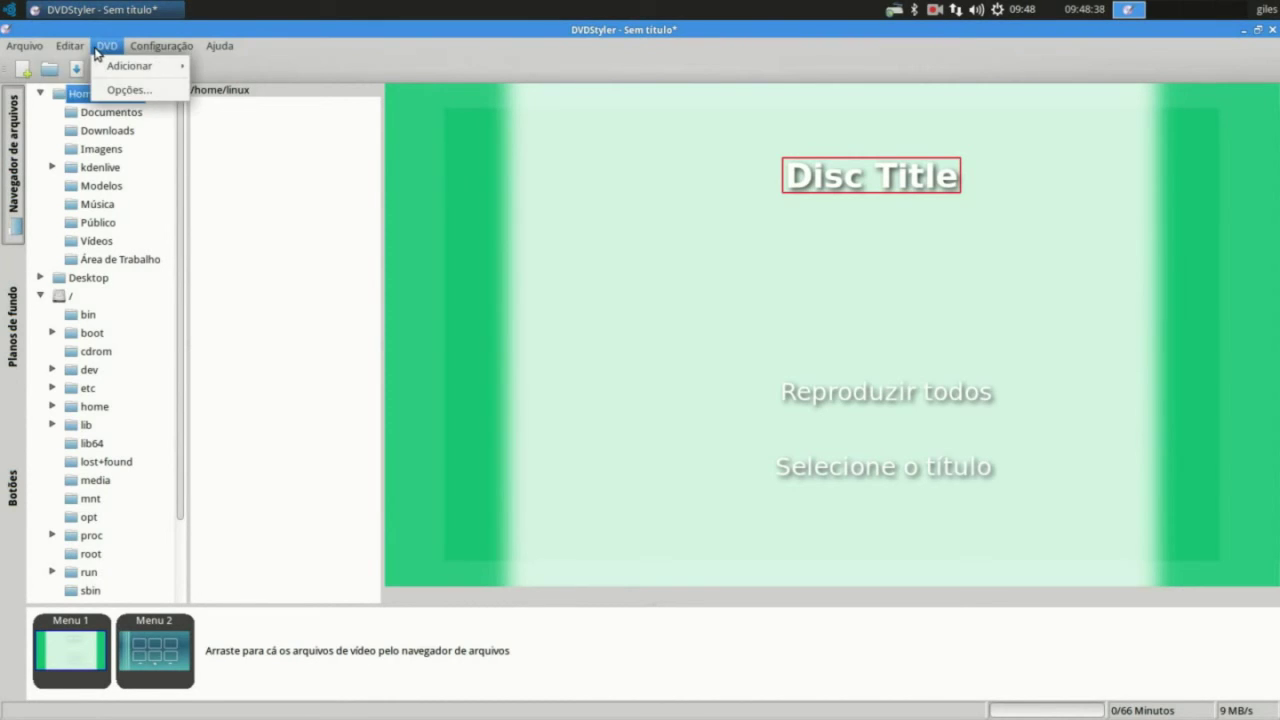
{"action": "mouse_move", "coordinate": [114, 71]}
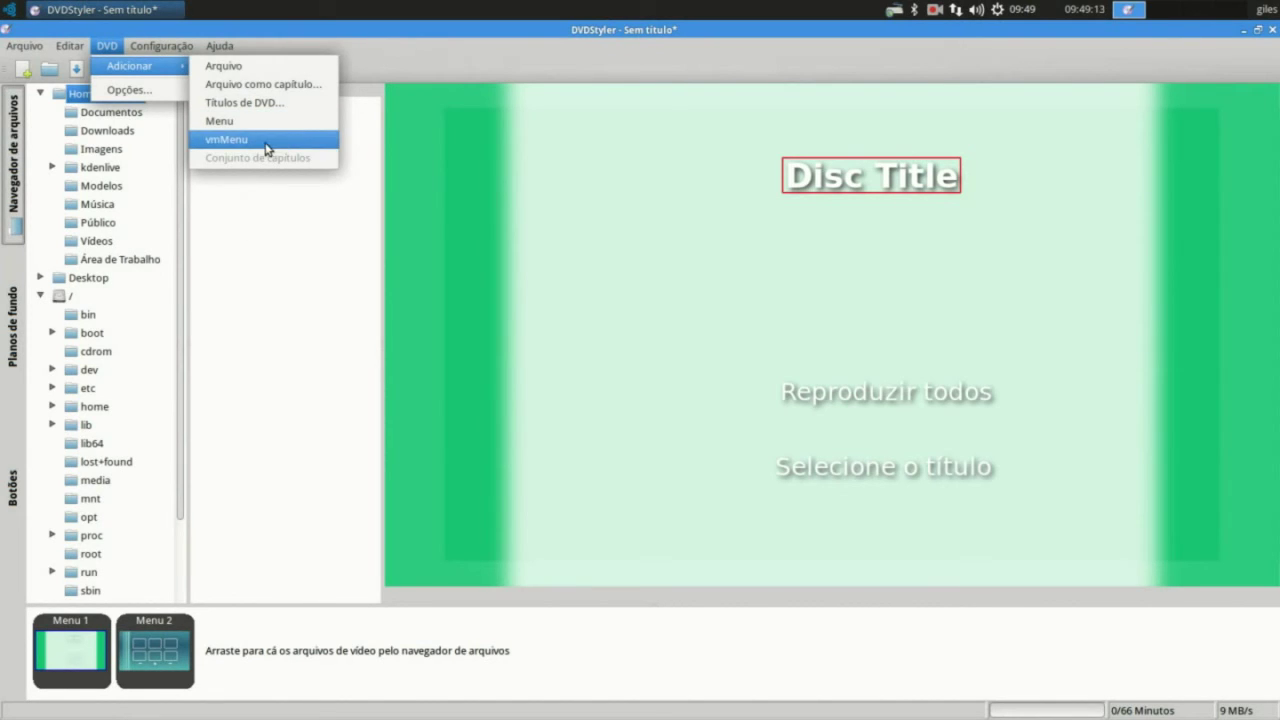
Open the program settings and set the default video aspect ratio to 16:9.
{"action": "mouse_move", "coordinate": [161, 46]}
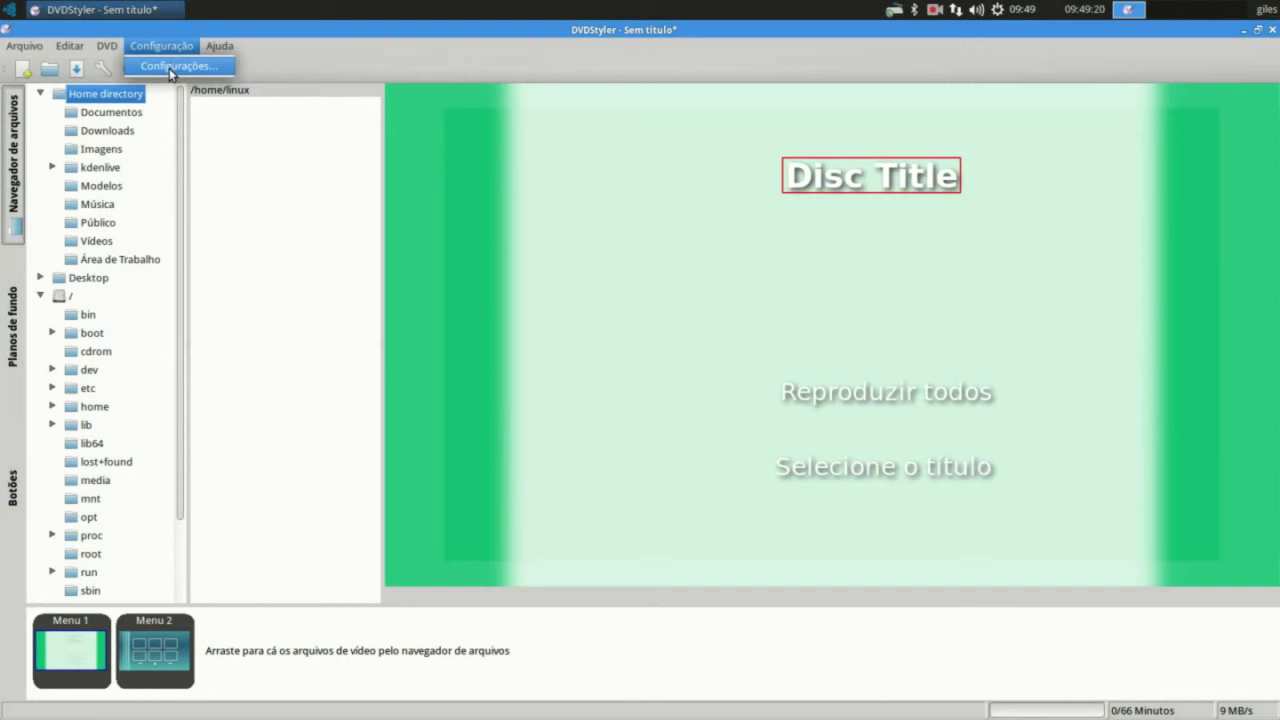
{"action": "left_click", "coordinate": [169, 68]}
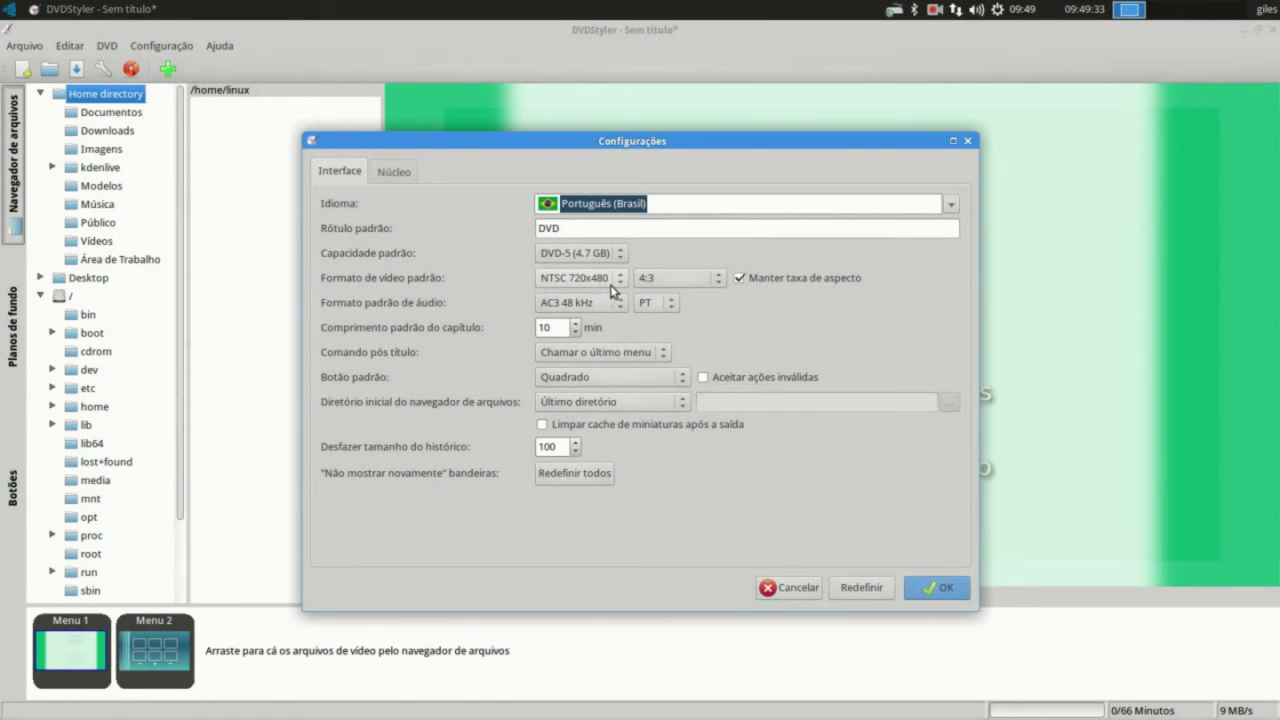
{"action": "left_click", "coordinate": [702, 287]}
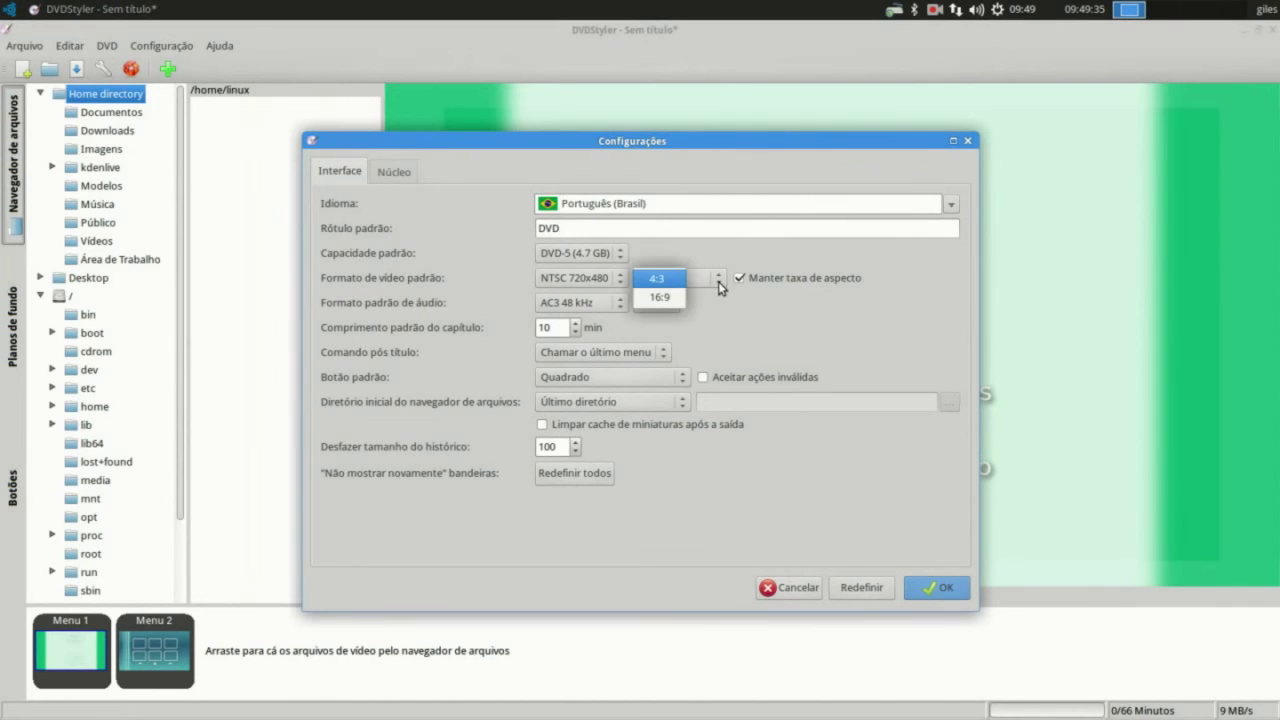
{"action": "left_click", "coordinate": [668, 296]}
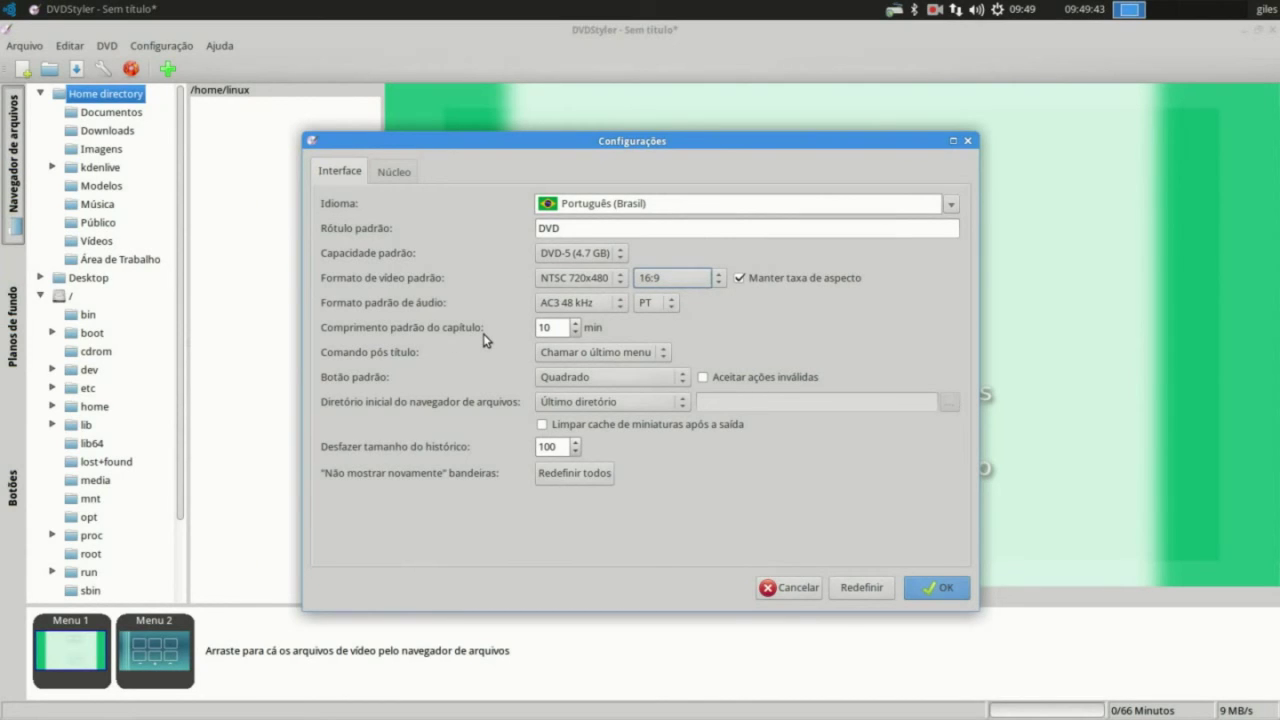
{"action": "left_click", "coordinate": [575, 323]}
{"action": "left_click", "coordinate": [575, 323]}
{"action": "left_click", "coordinate": [575, 323]}
{"action": "left_click", "coordinate": [575, 323]}
{"action": "left_click", "coordinate": [575, 331]}
{"action": "left_click", "coordinate": [575, 331]}
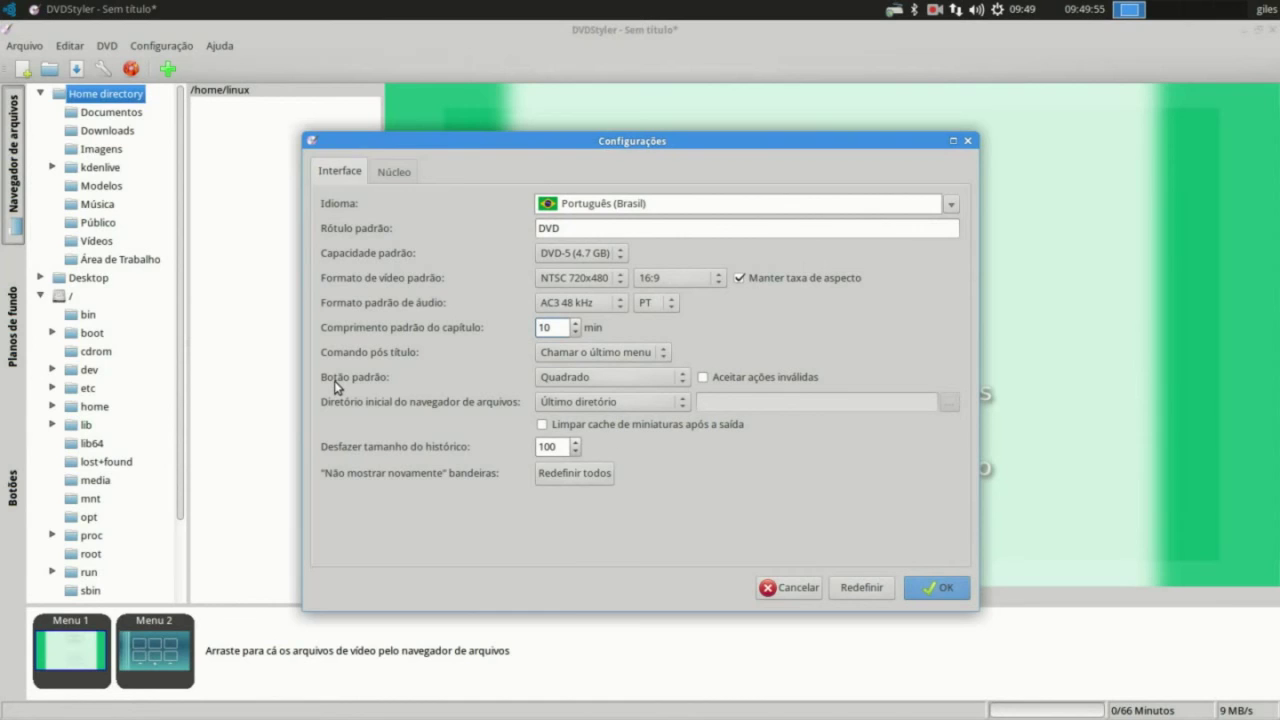
{"action": "left_click", "coordinate": [678, 384]}
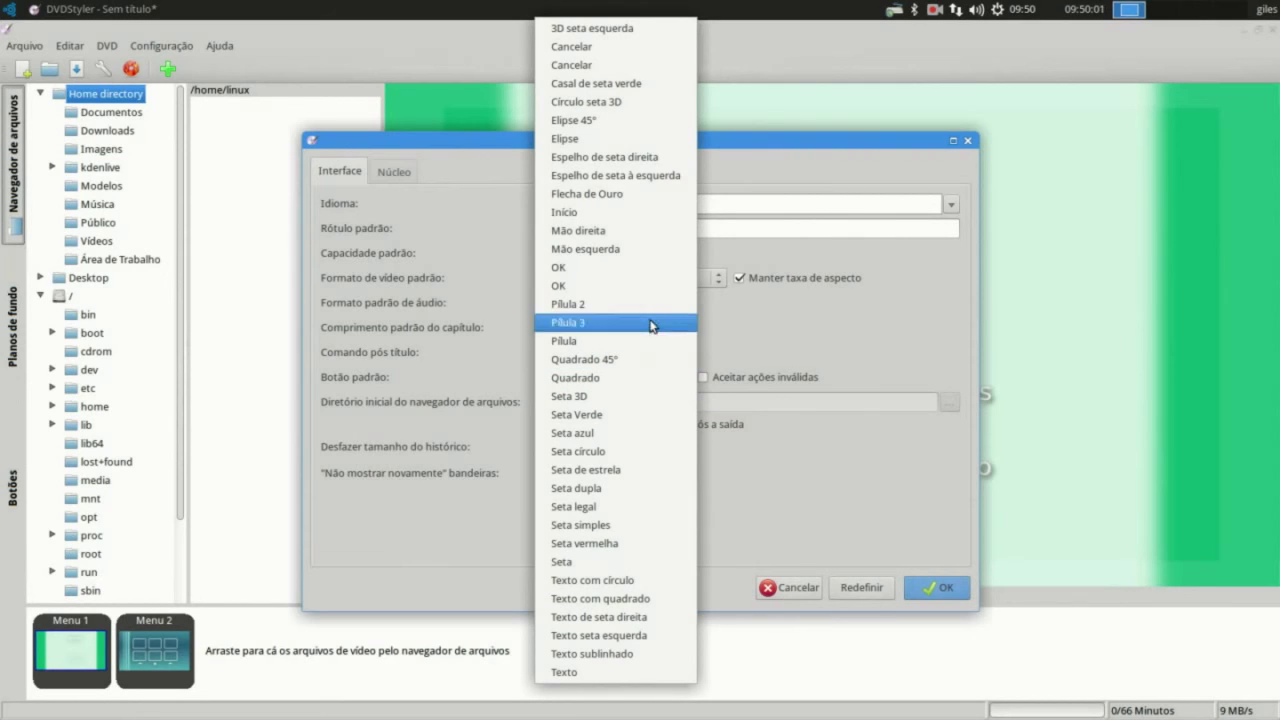
{"action": "left_click", "coordinate": [631, 386]}
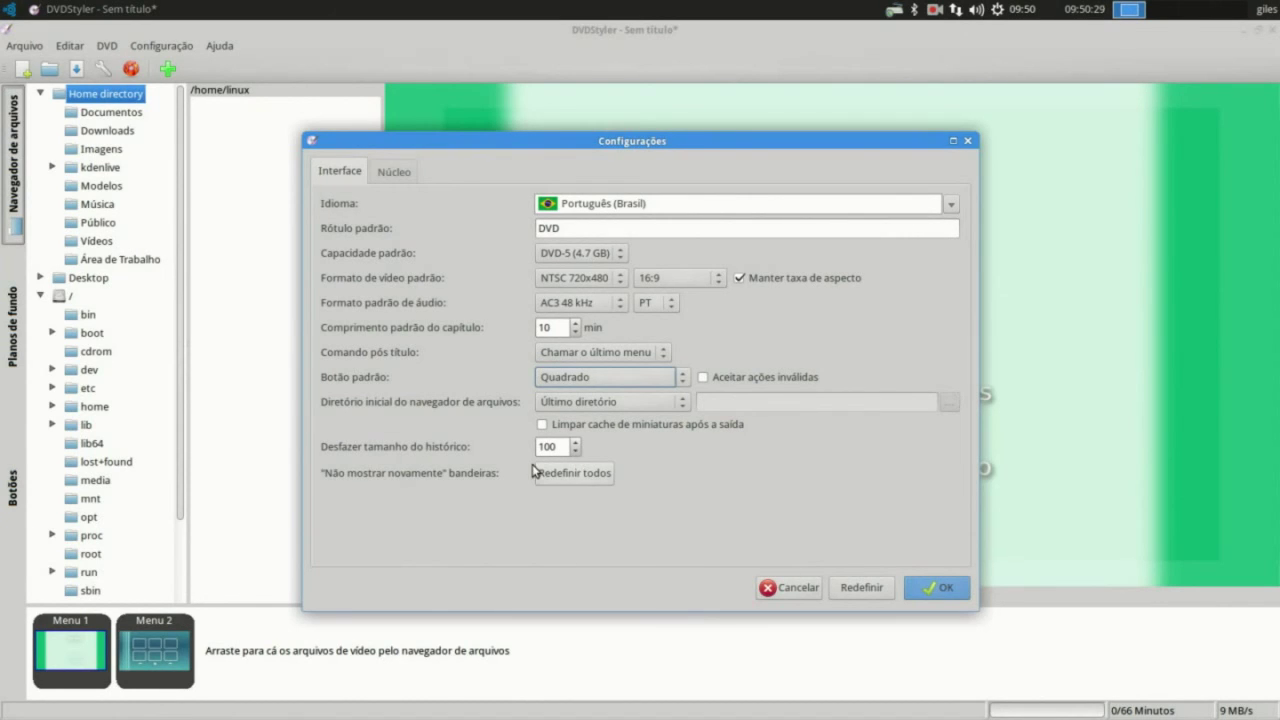
Set the menu video bitrate to 9000 KB/s in the core (Núcleo) settings and save the configuration.
{"action": "left_click", "coordinate": [406, 174]}
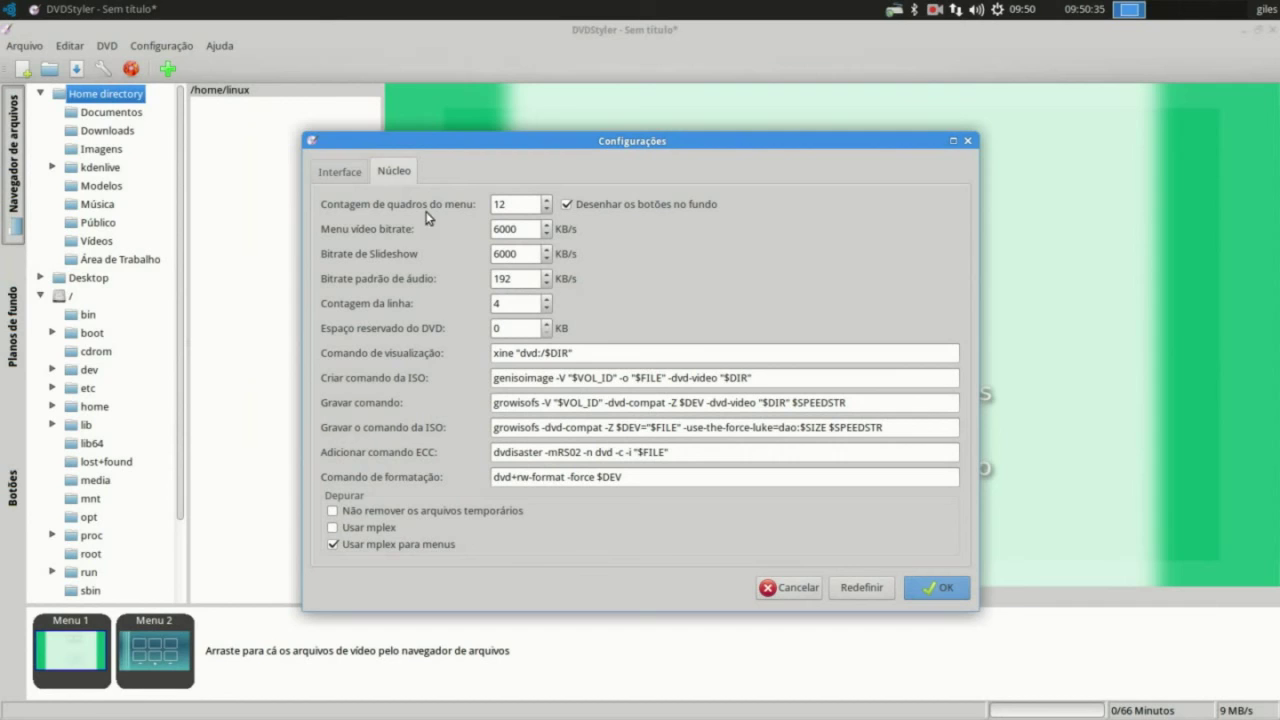
{"action": "left_click", "coordinate": [521, 232]}
{"action": "key", "text": "BackSpace"}
{"action": "key", "text": "BackSpace"}
{"action": "key", "text": "BackSpace"}
{"action": "key", "text": "BackSpace"}
{"action": "type", "text": "9000"}
{"action": "left_click", "coordinate": [948, 588]}
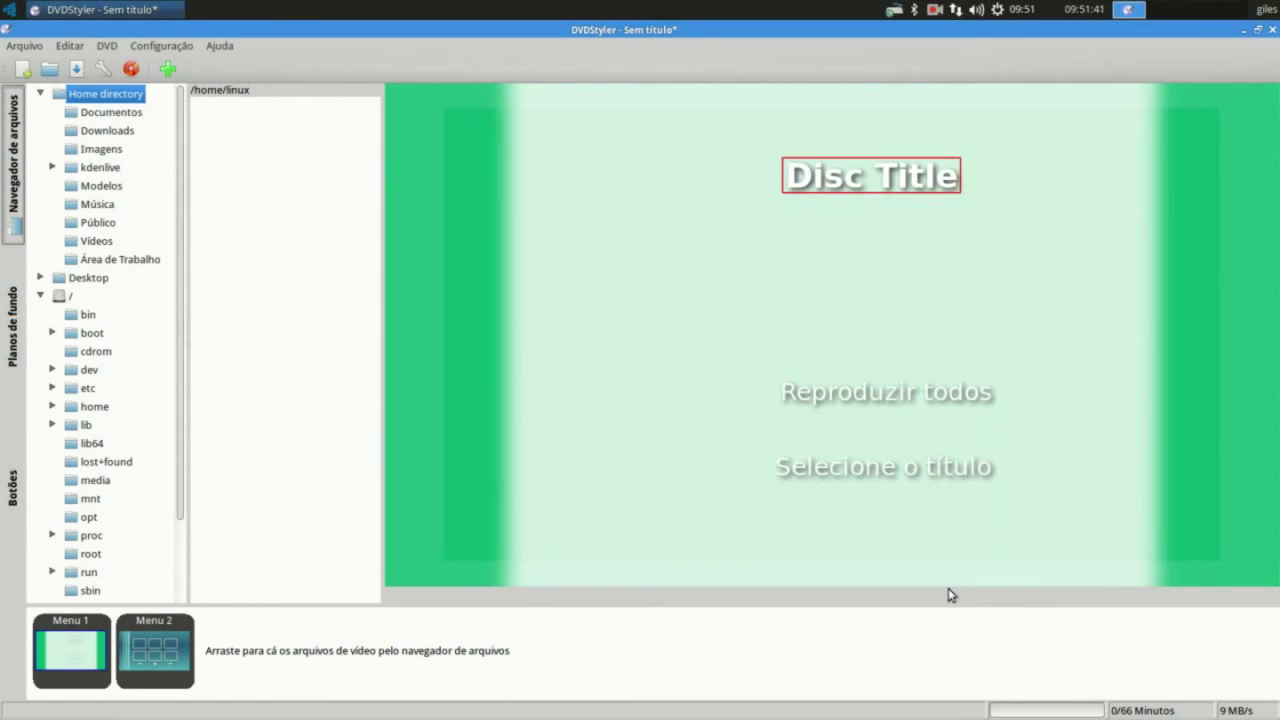